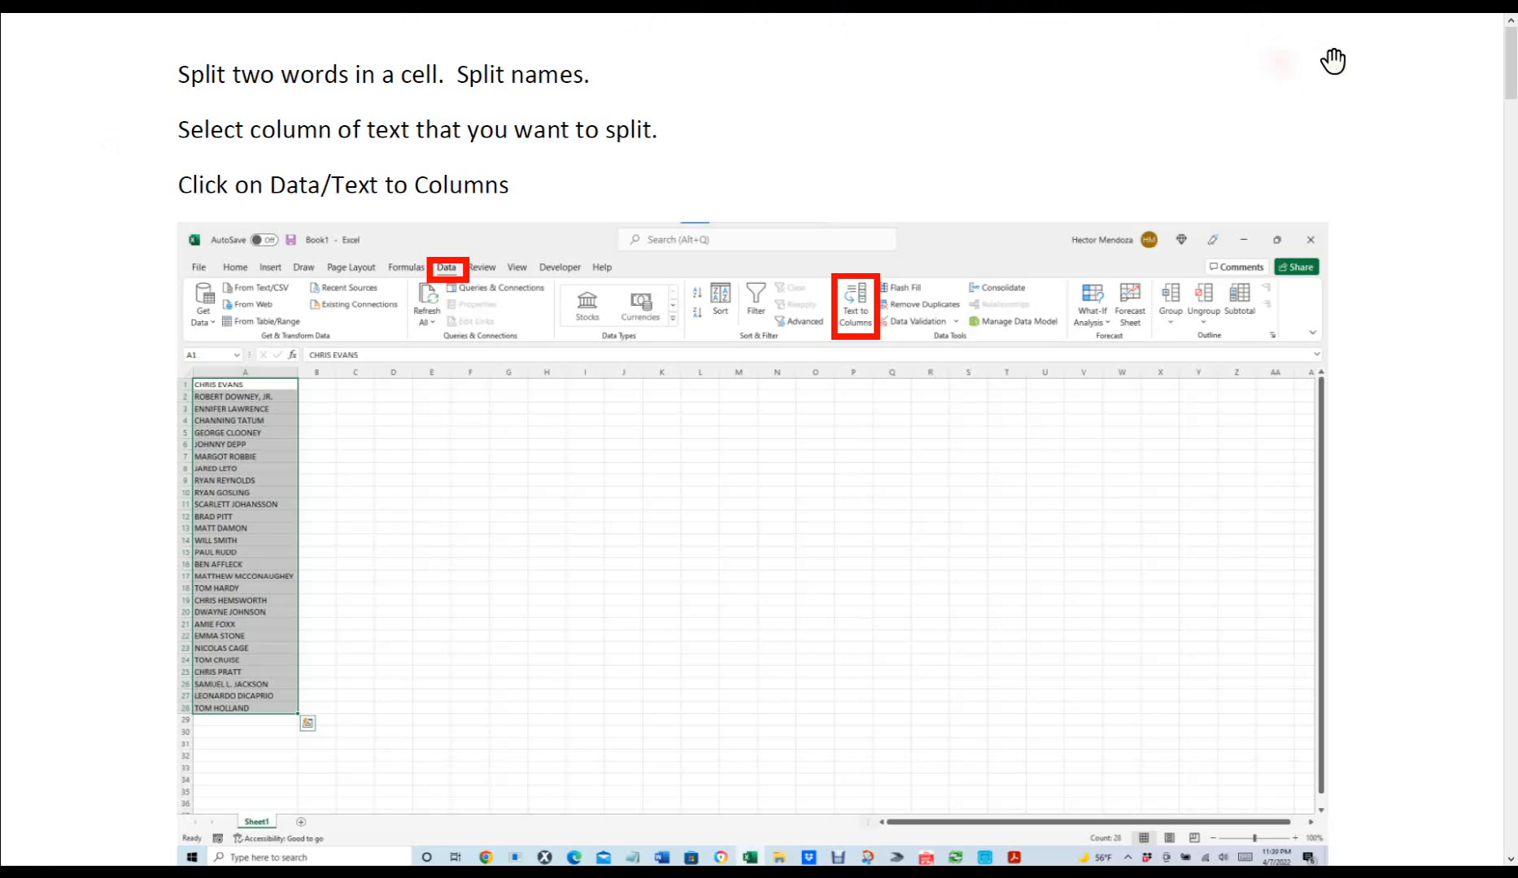
- Close the PDF instructions and create a blank workbook in Excel
{"action": "key", "text": "Escape"}
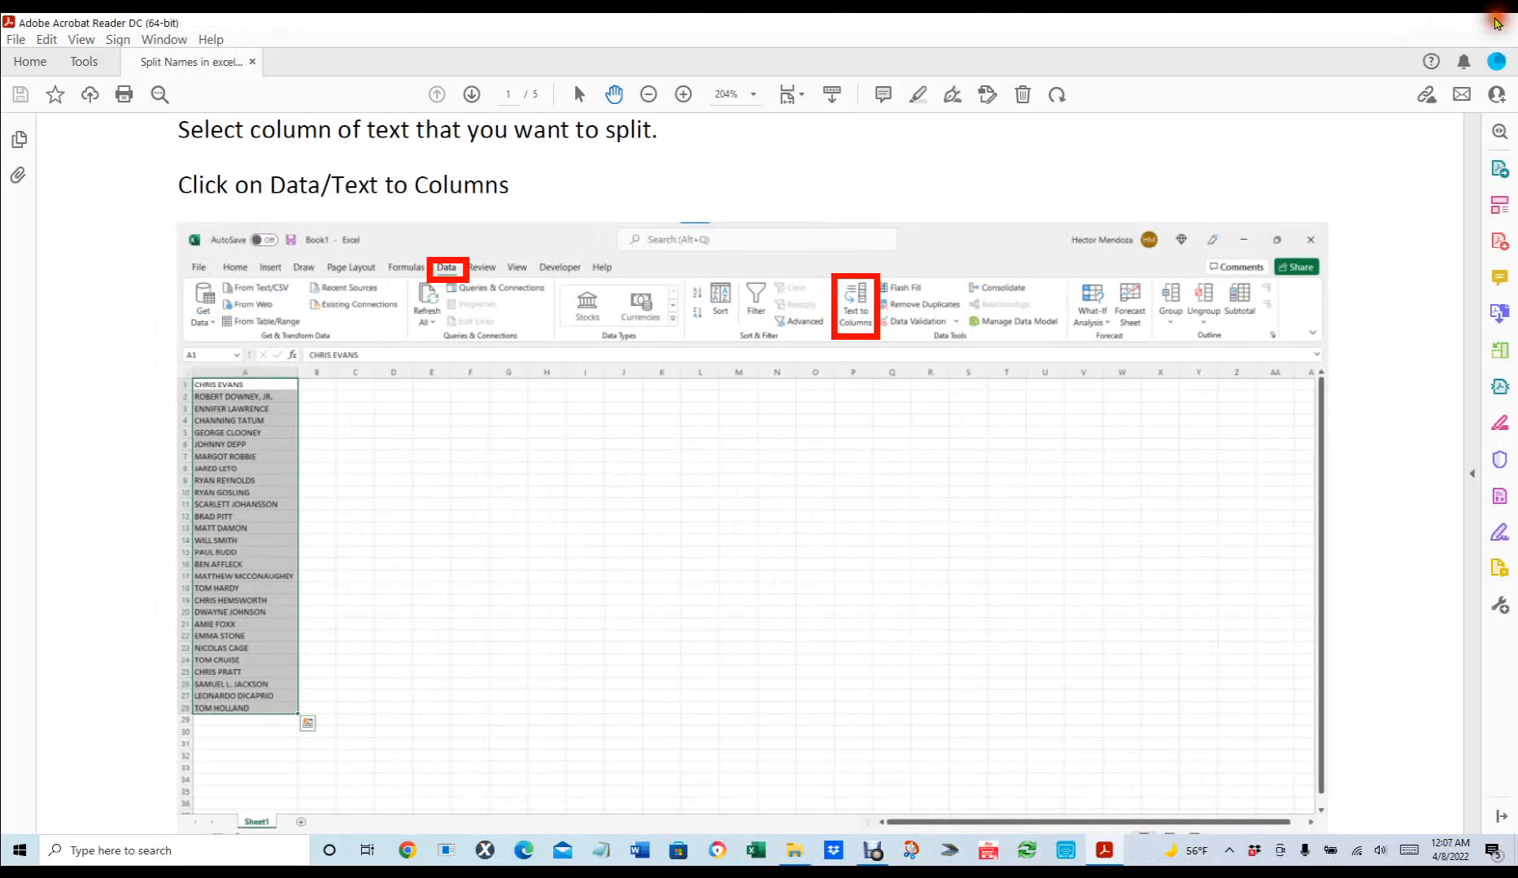
{"action": "left_click", "coordinate": [1498, 22]}
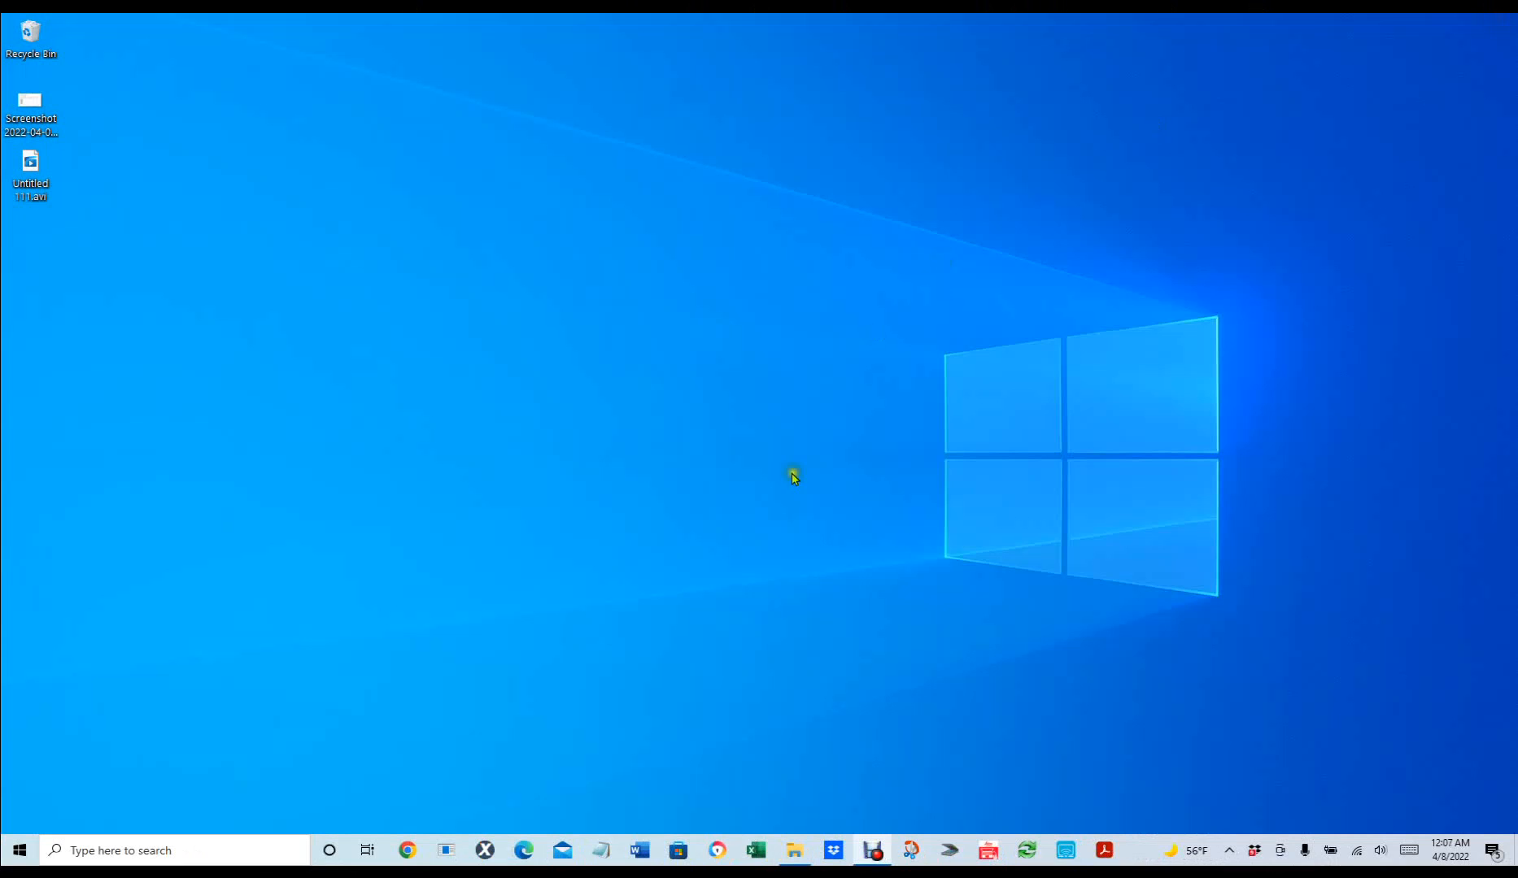
{"action": "left_click", "coordinate": [756, 852]}
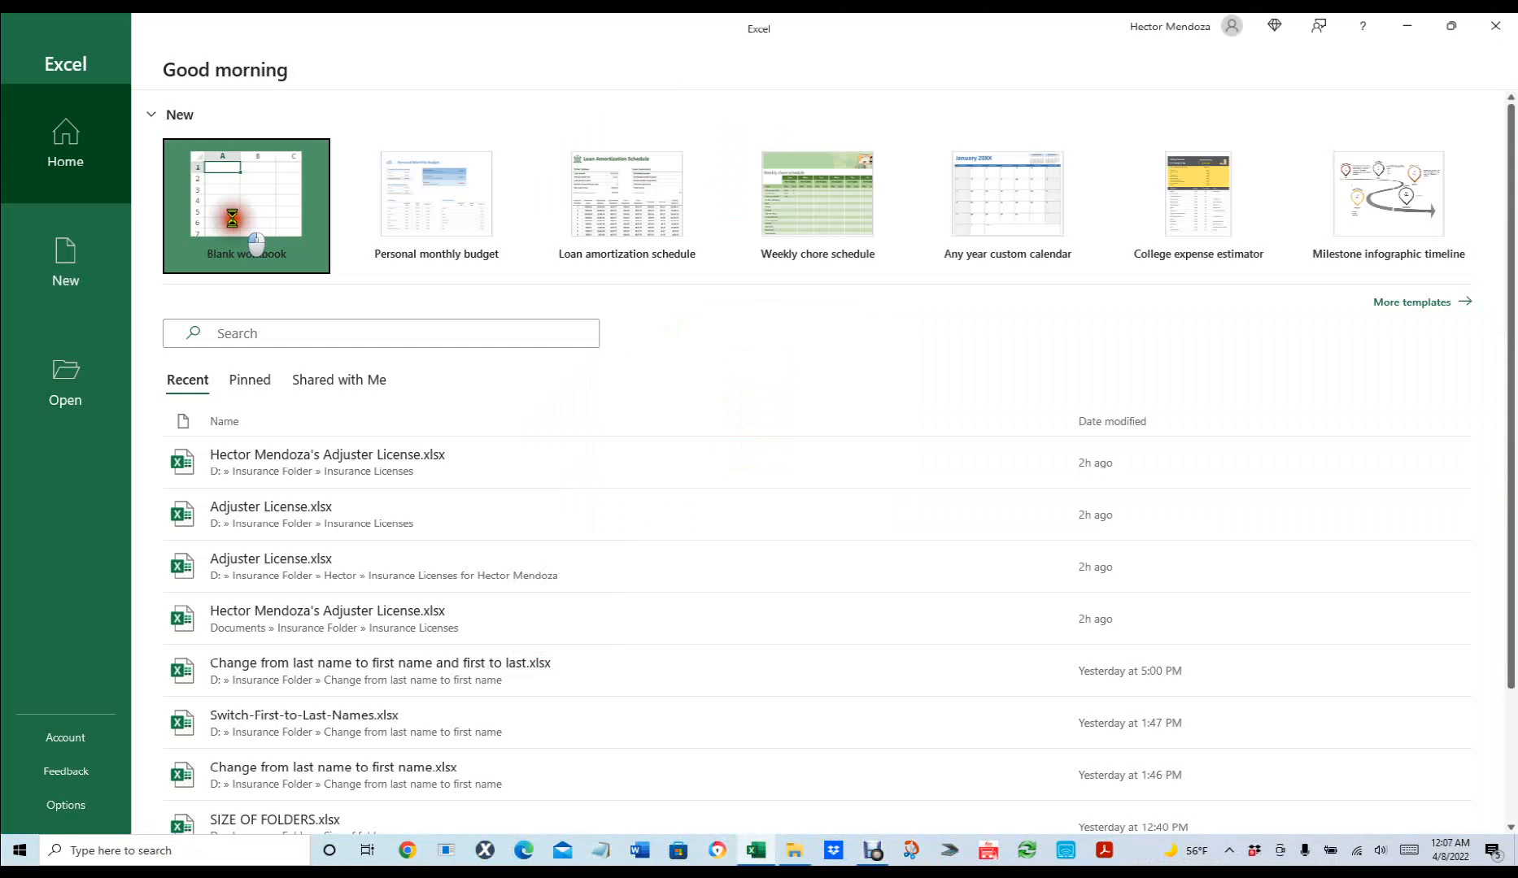
{"action": "left_click", "coordinate": [227, 232]}
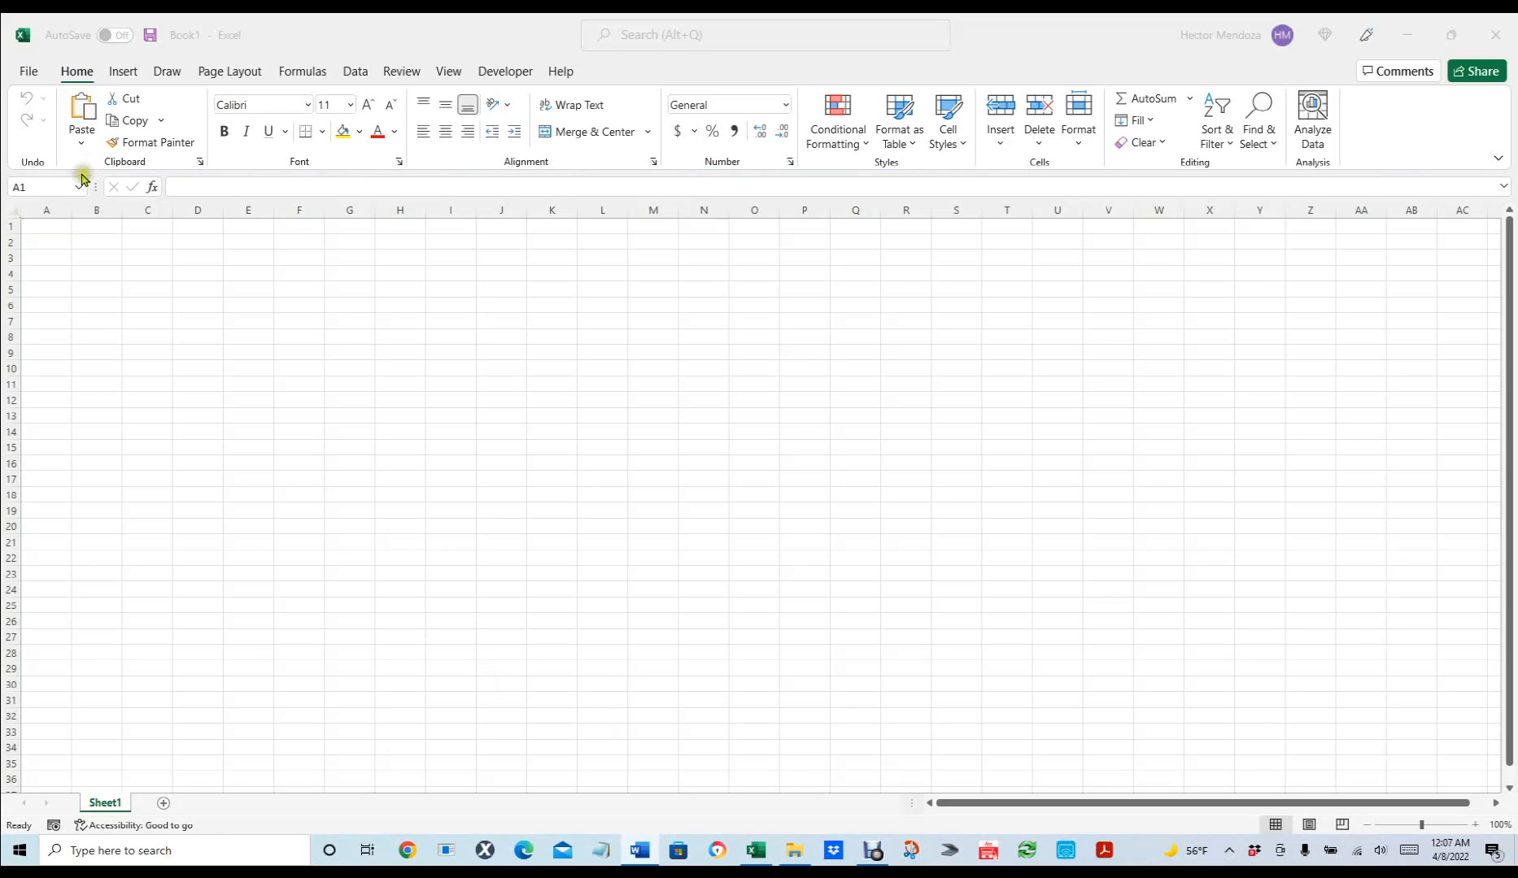
- Paste the uppercase list of actors' full names into column A starting at A1, and fit the column width to the names
{"action": "left_click", "coordinate": [61, 242]}
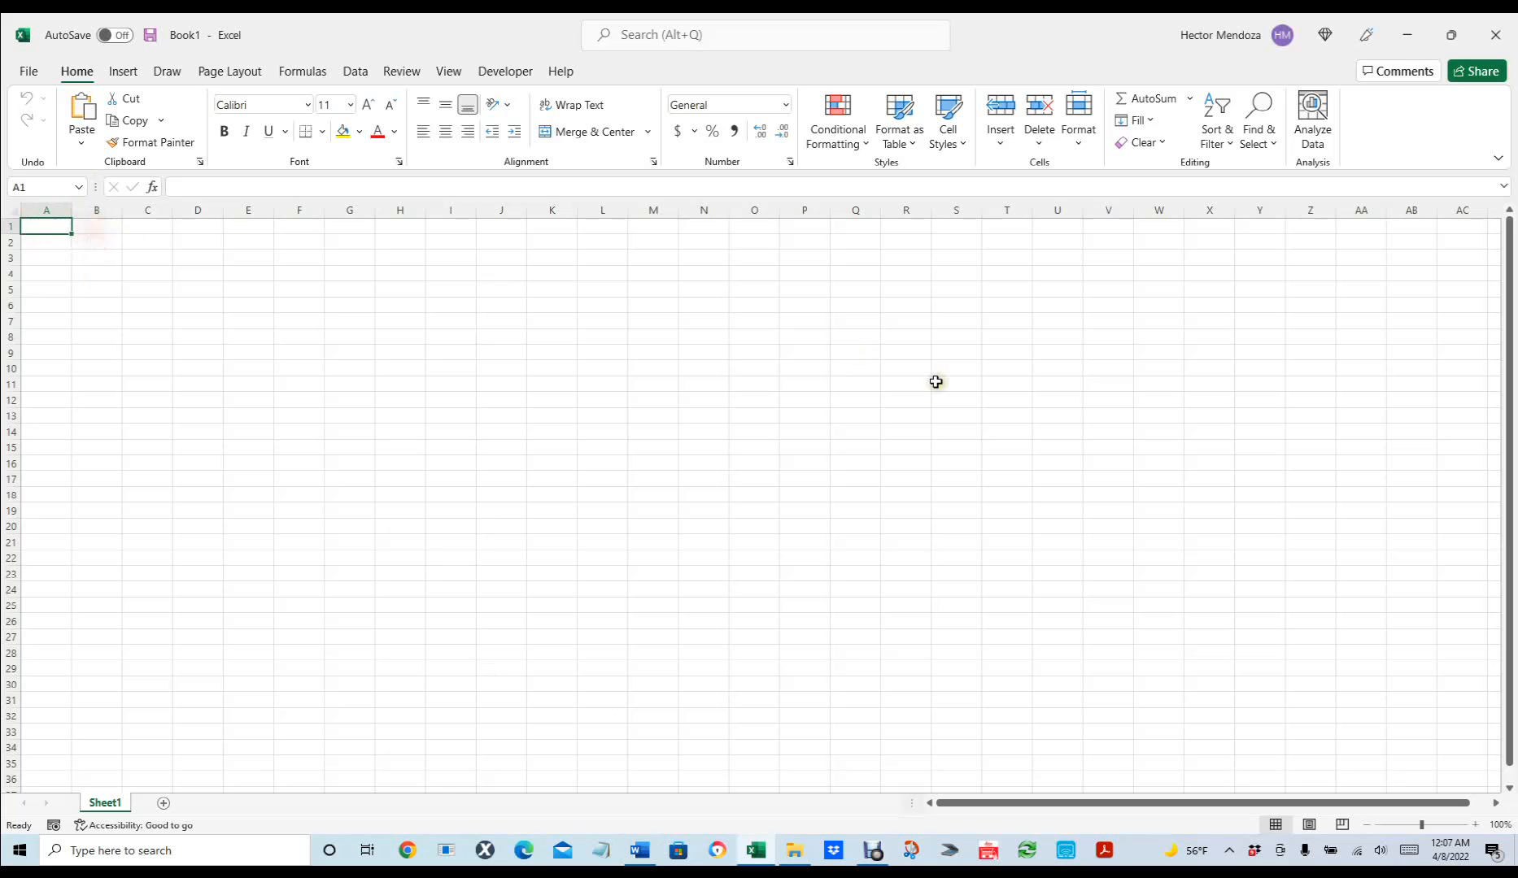
{"action": "type", "text": "CHRIS EVANS ROBERT DOWNEY, JR. ENNIFER LAWRENCE CHANNING TATUM GEORGE CLOONEY JOHNNY DEPP MARGOT ROBBIE JARED LETO RYAN REYNOLDS RYAN GOSLING SCARLETT JOHANSSON BRAD PITT MATT DAMON WILL SMITH PAUL RUDD BEN AFFLECK MATTHEW MCCONAUGHEY TOM HARDY CHRIS HEMSWORTH DWAYNE JOHNSON AMIE FOXX EMMA STONE NICOLAS CAGE TOM CRUISE CHRIS PRATT SAMUEL L. JACKSON LEONARDO DICAPRIO TOM HOLLAND"}
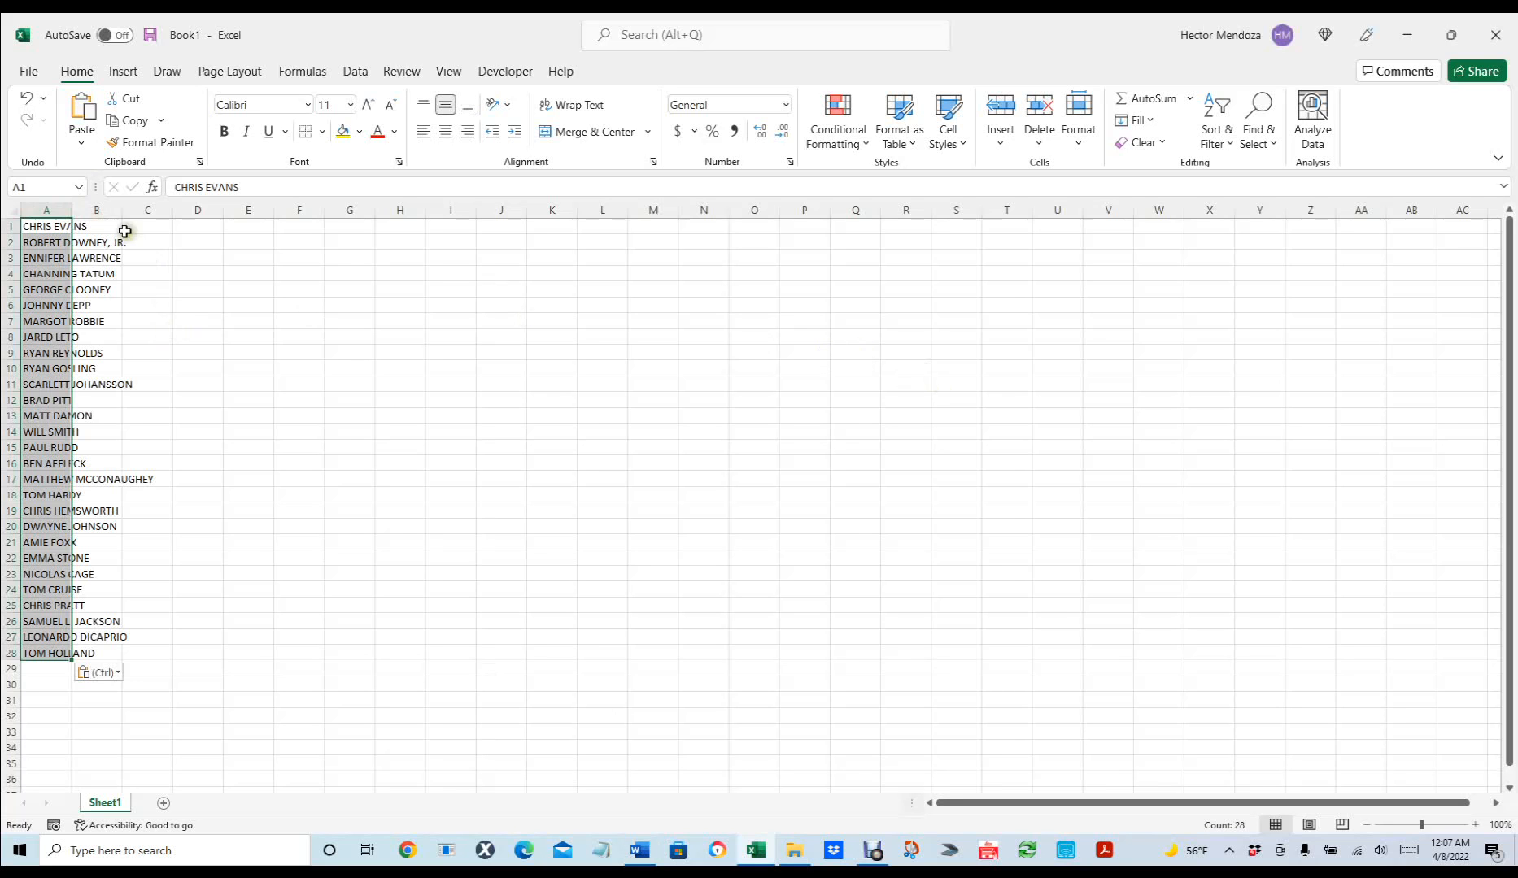
{"action": "double_click", "coordinate": [74, 211]}
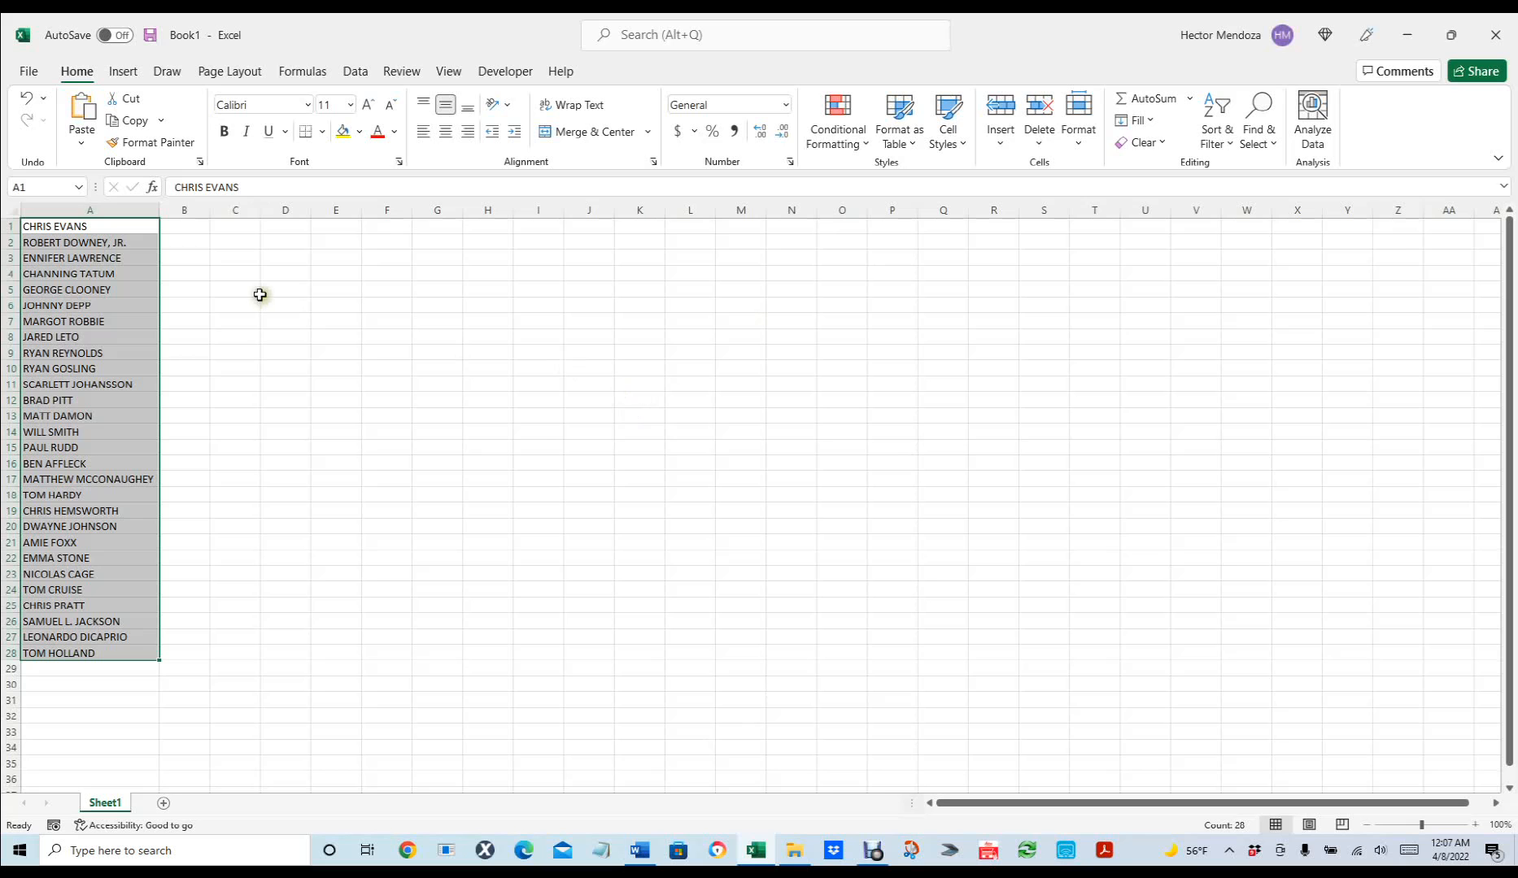
- Set up Text to Columns for the names as Delimited, with only Space as delimiter and consecutive delimiters treated as one
{"action": "left_click", "coordinate": [356, 73]}
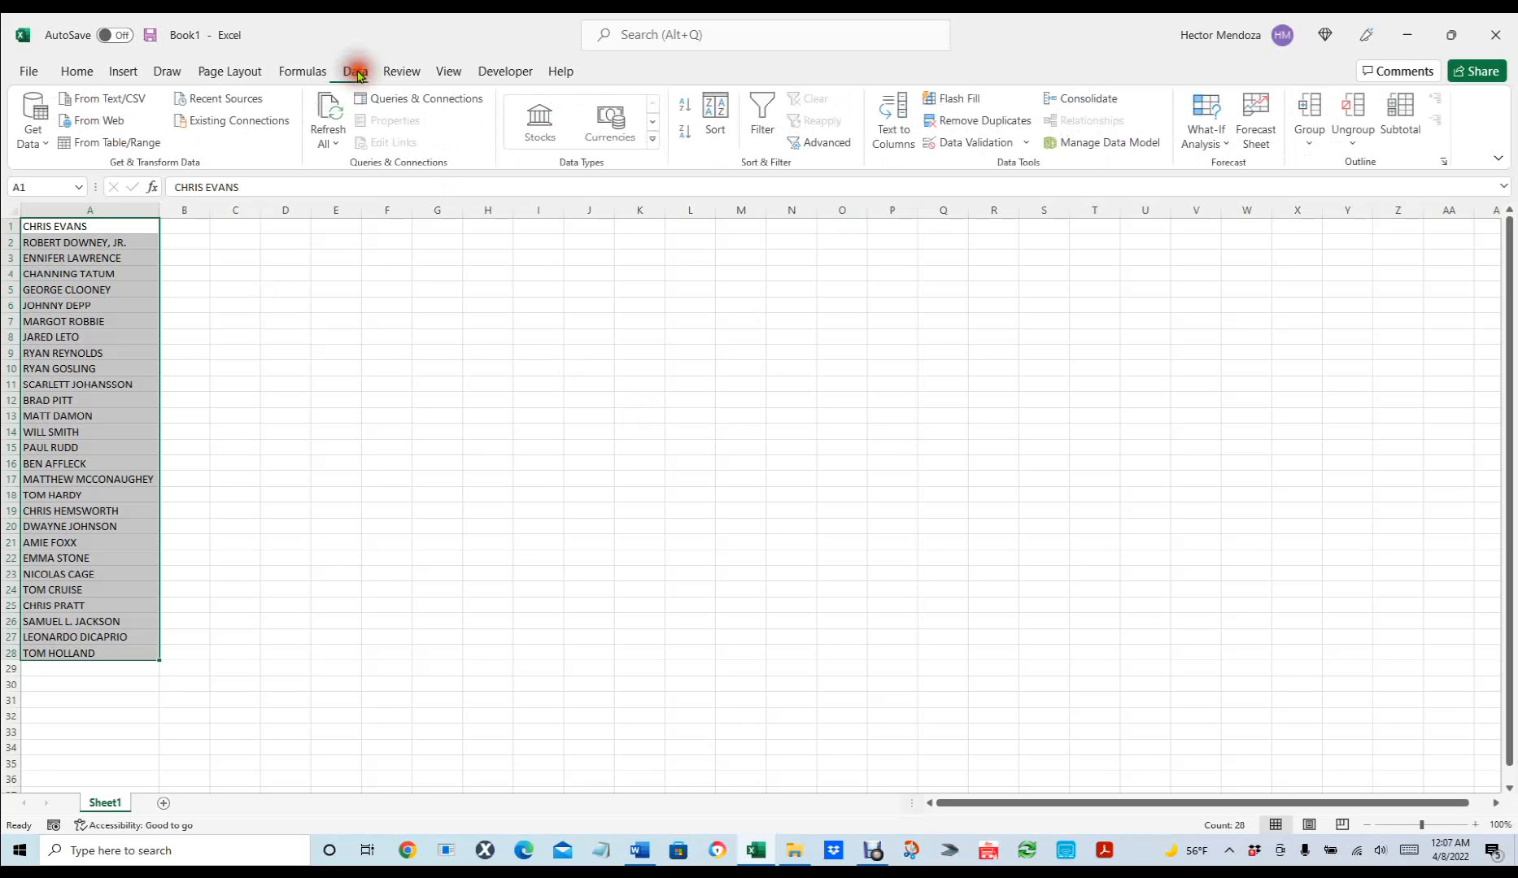
{"action": "left_click", "coordinate": [901, 143]}
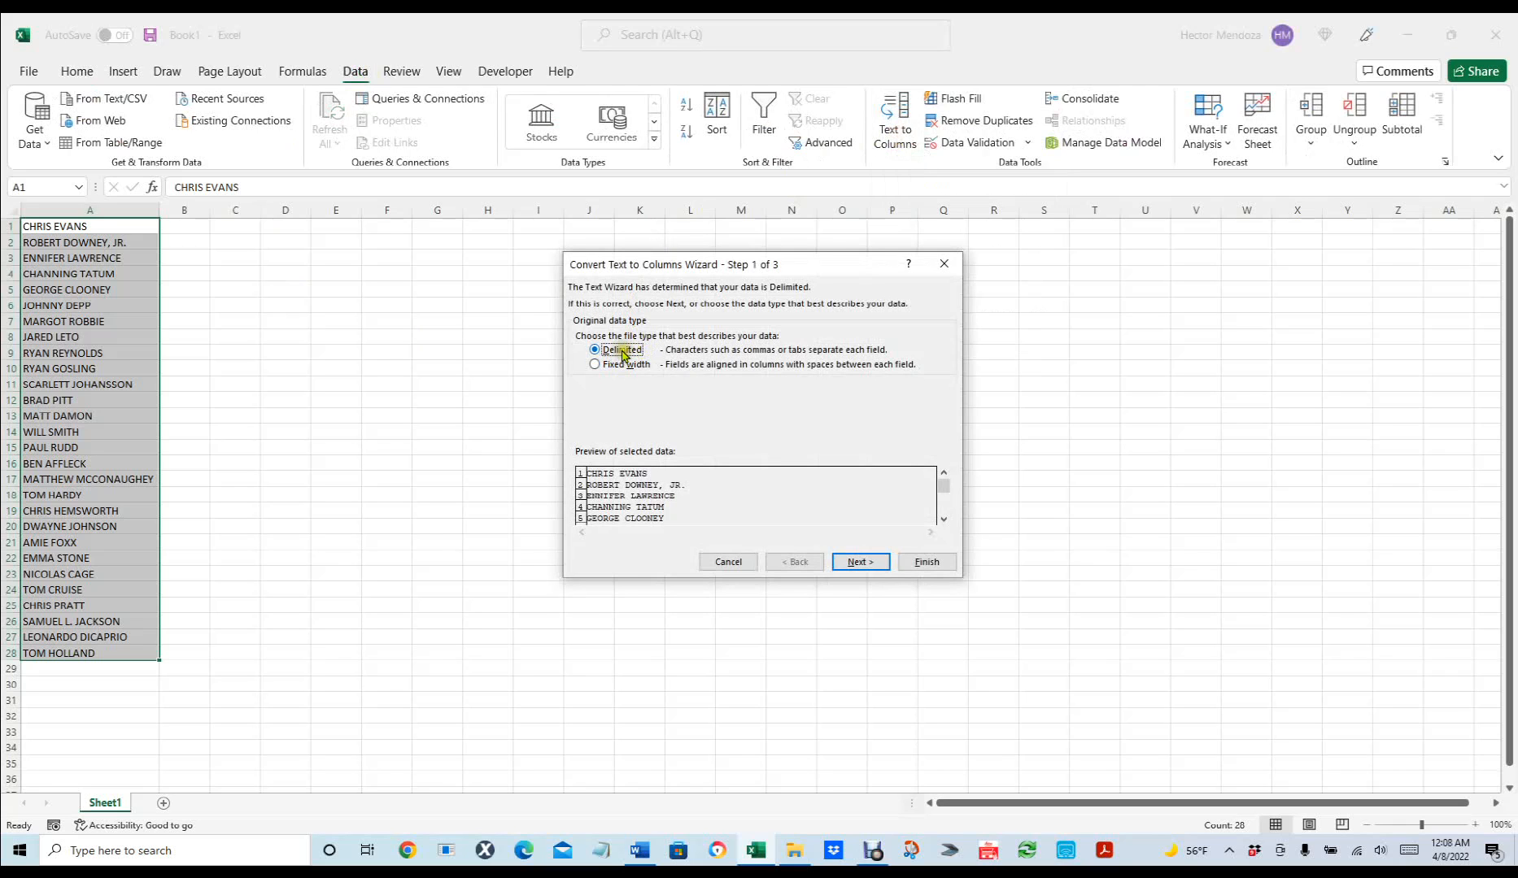
{"action": "left_click", "coordinate": [856, 564]}
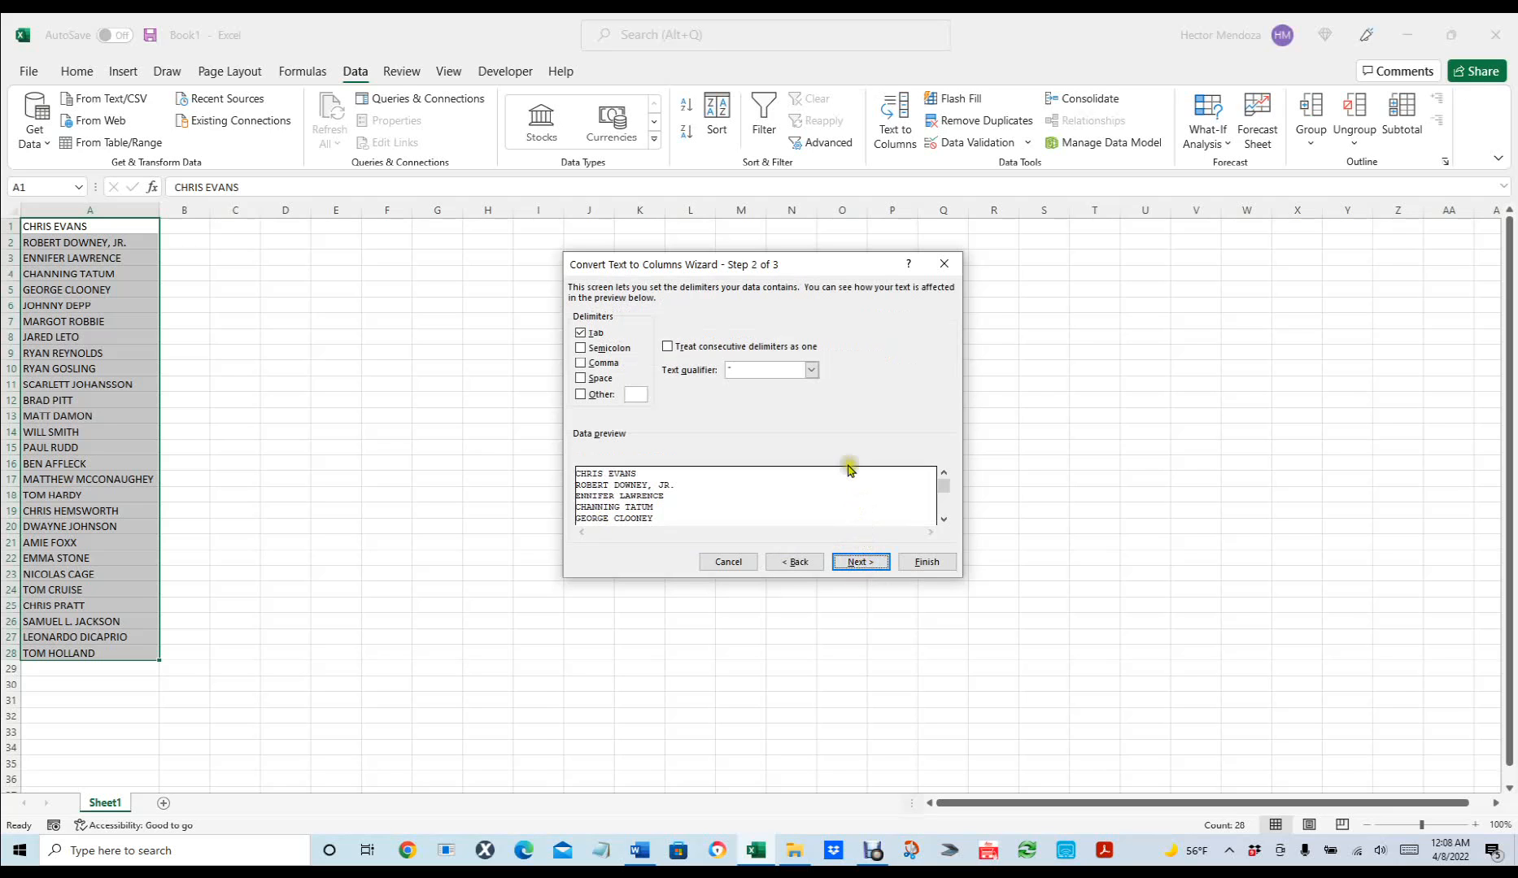
{"action": "left_click", "coordinate": [580, 334]}
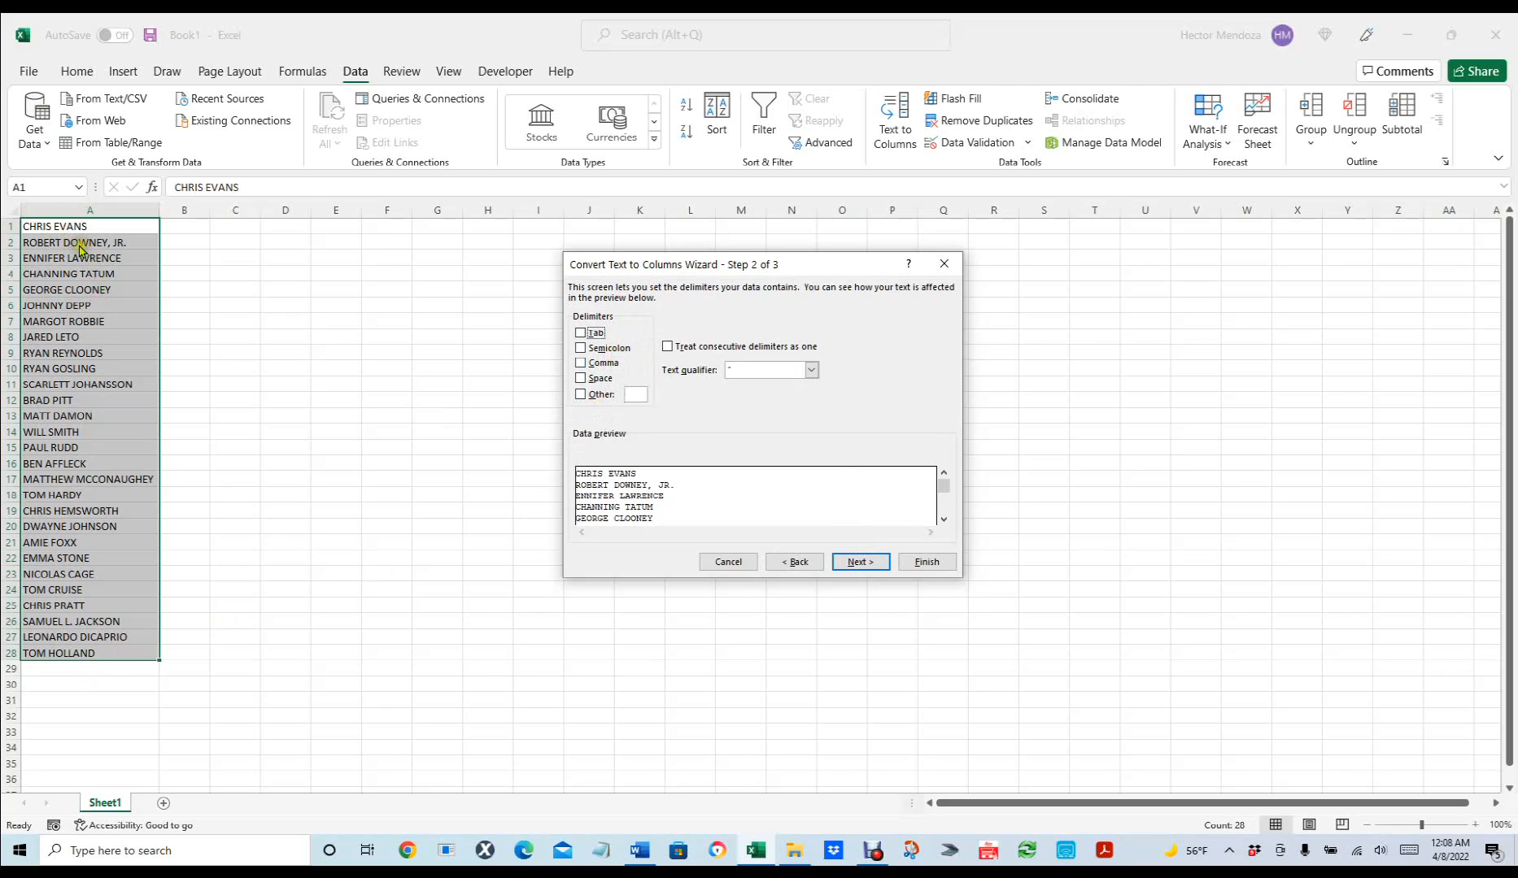
{"action": "left_click", "coordinate": [582, 379]}
{"action": "left_click", "coordinate": [686, 354]}
{"action": "left_click", "coordinate": [666, 348]}
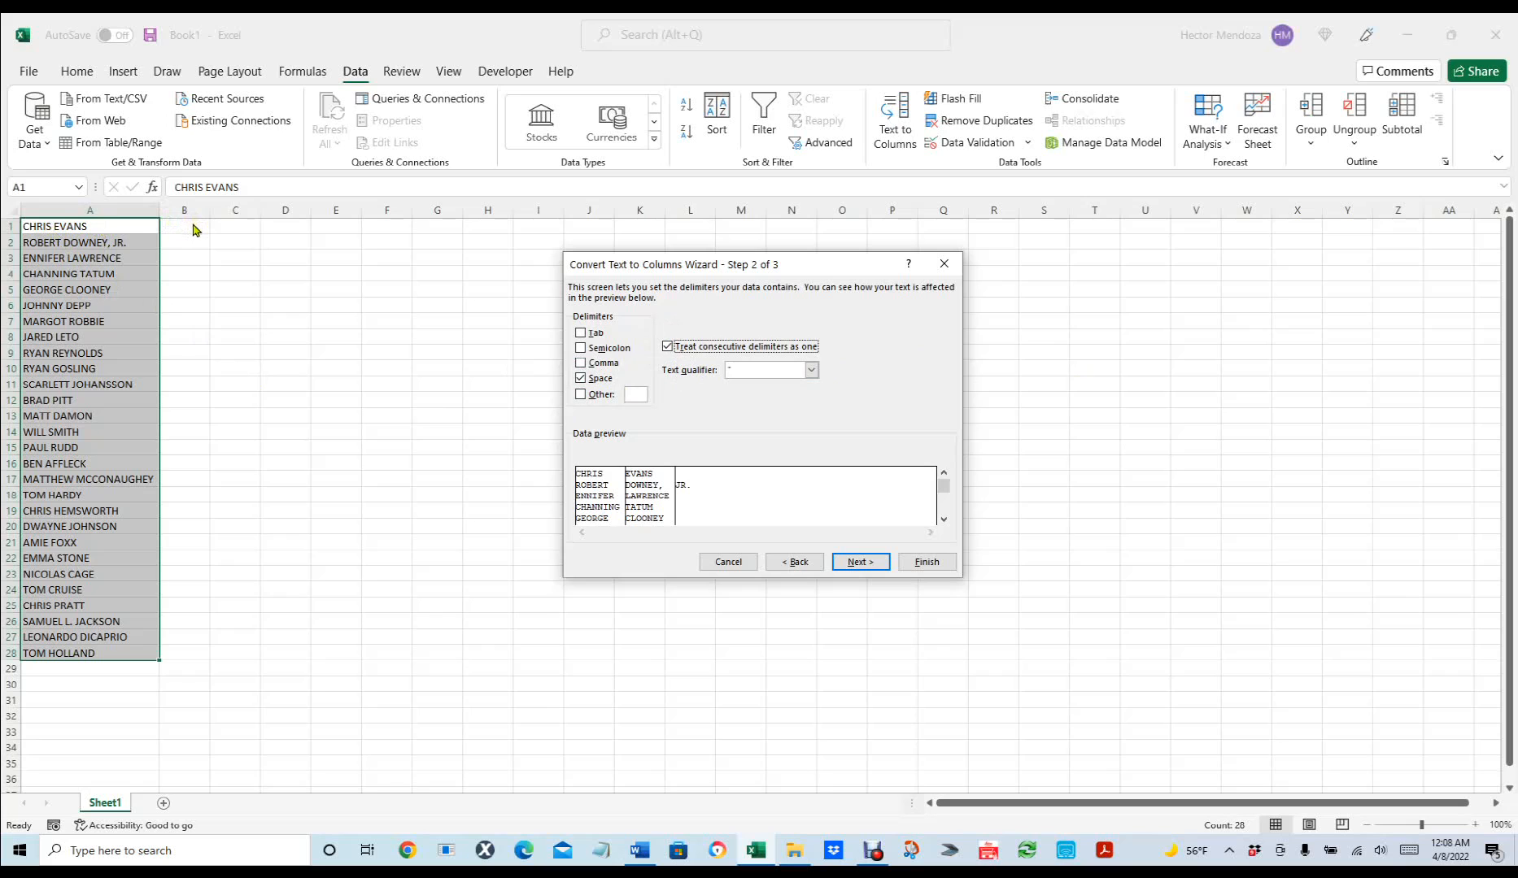
{"action": "left_click", "coordinate": [668, 348]}
{"action": "left_click", "coordinate": [669, 348]}
{"action": "left_click", "coordinate": [859, 563]}
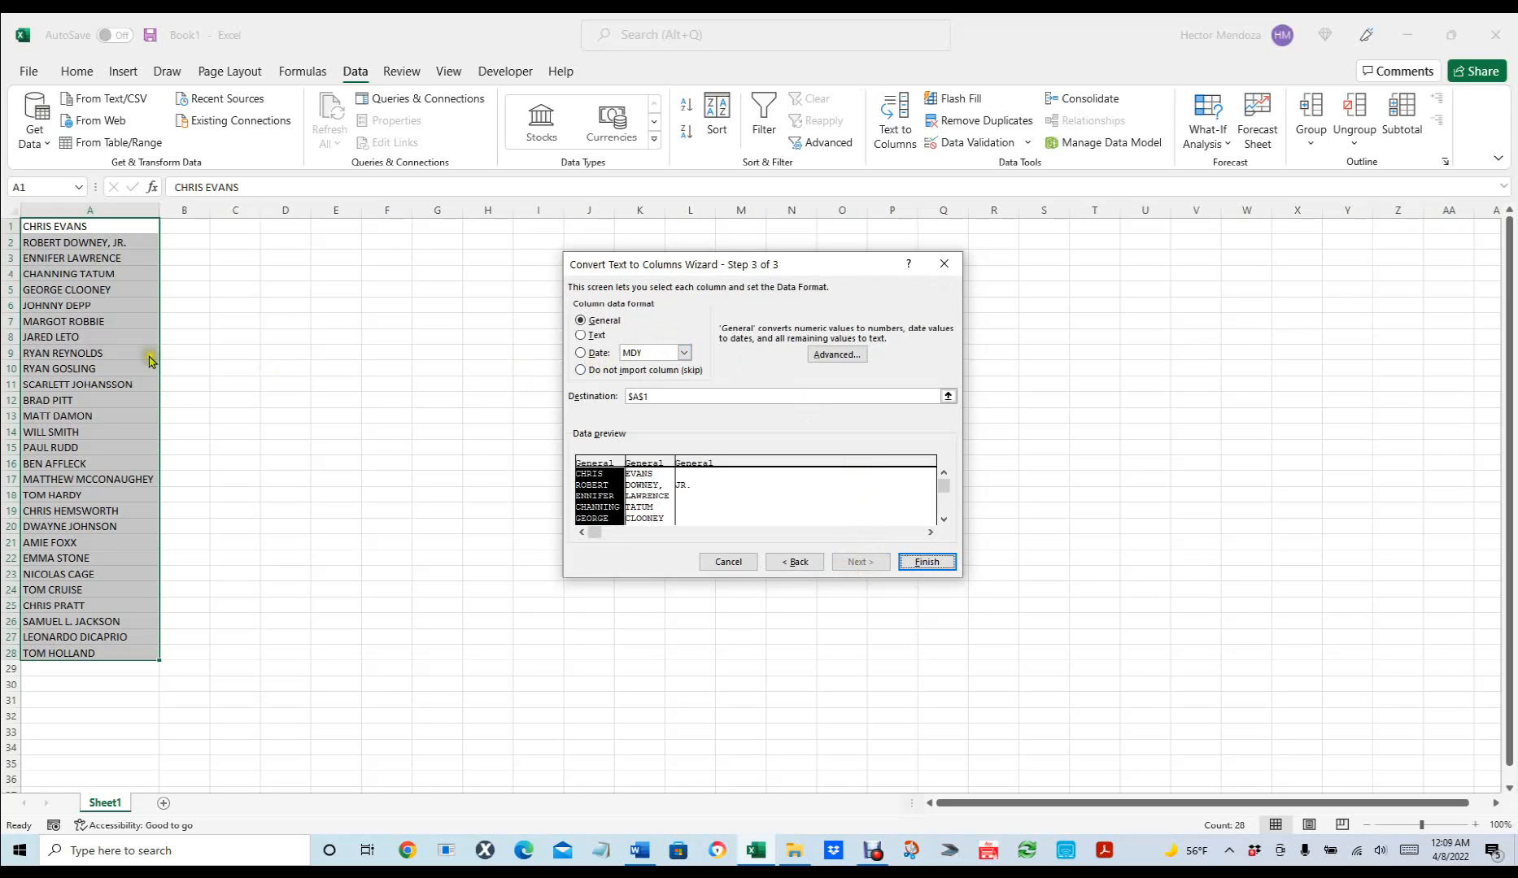
{"action": "left_click", "coordinate": [580, 353]}
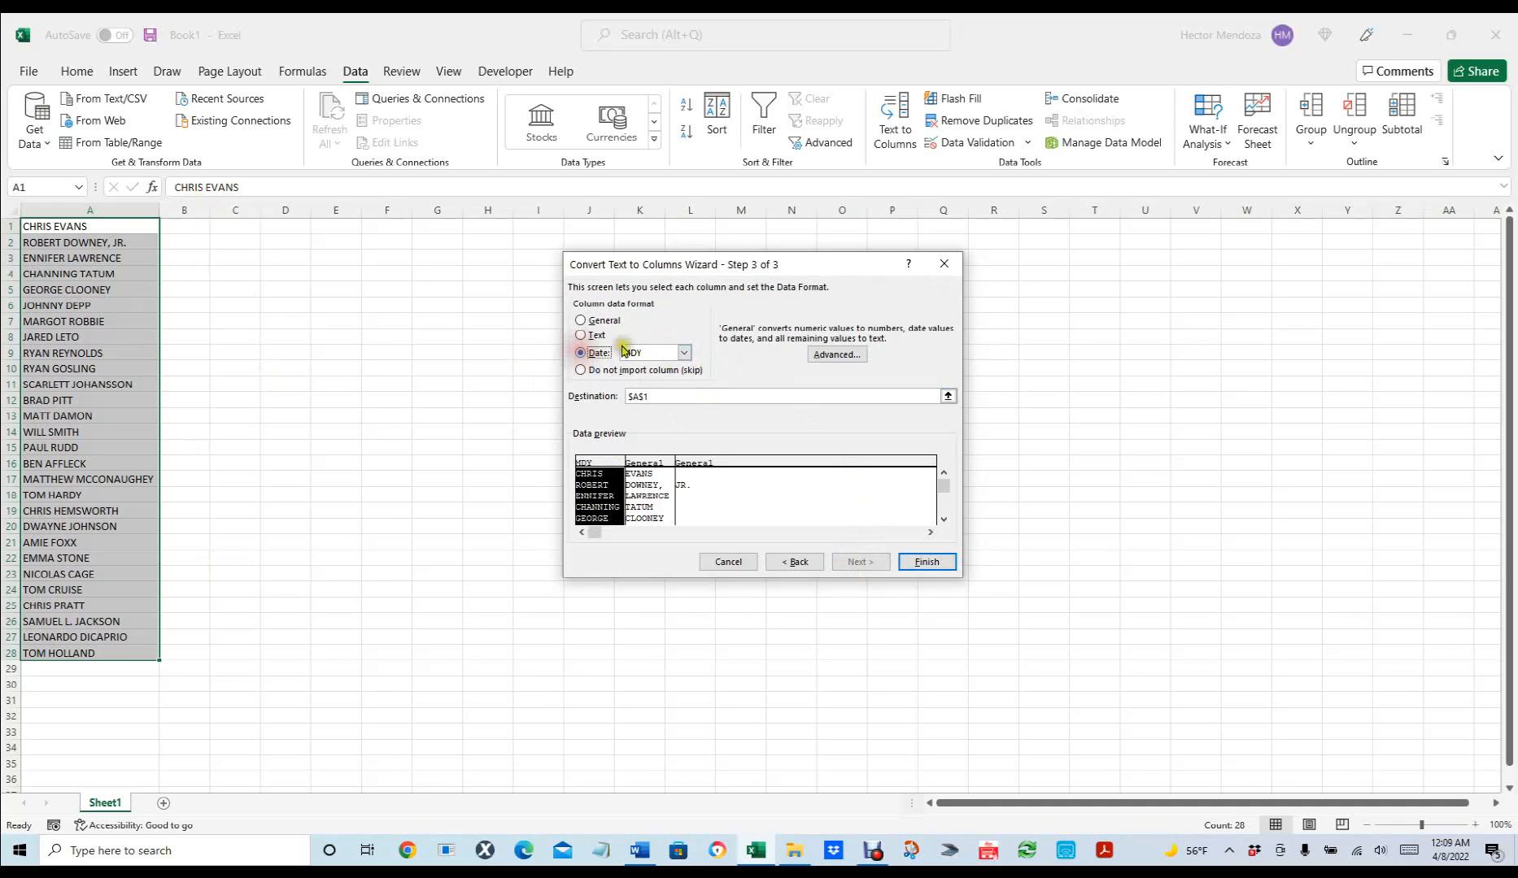
{"action": "left_click", "coordinate": [684, 352]}
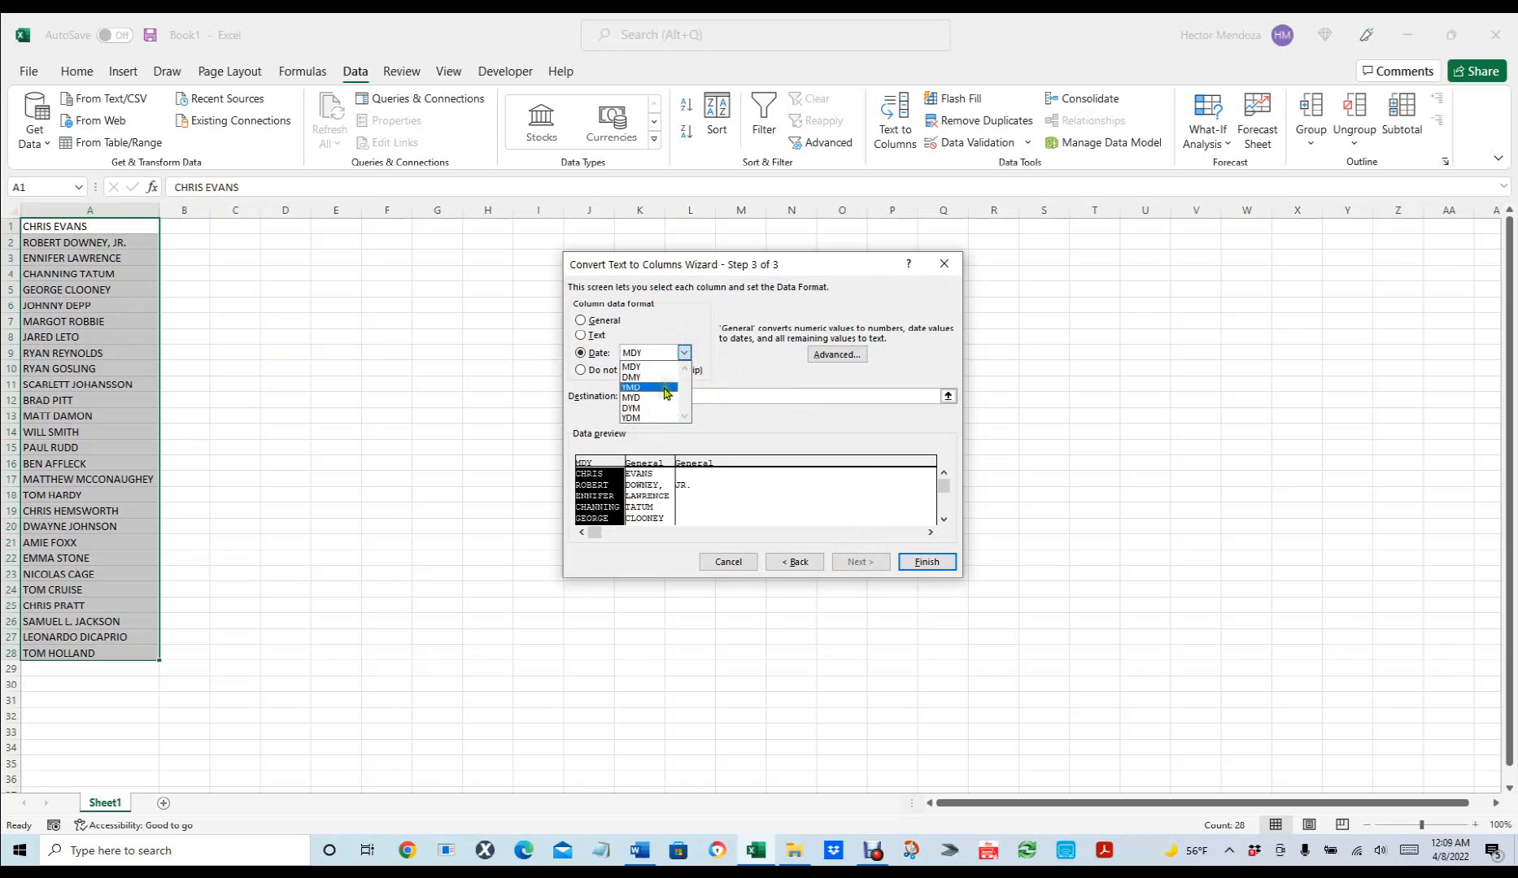
{"action": "left_click", "coordinate": [580, 318]}
{"action": "left_click", "coordinate": [581, 321]}
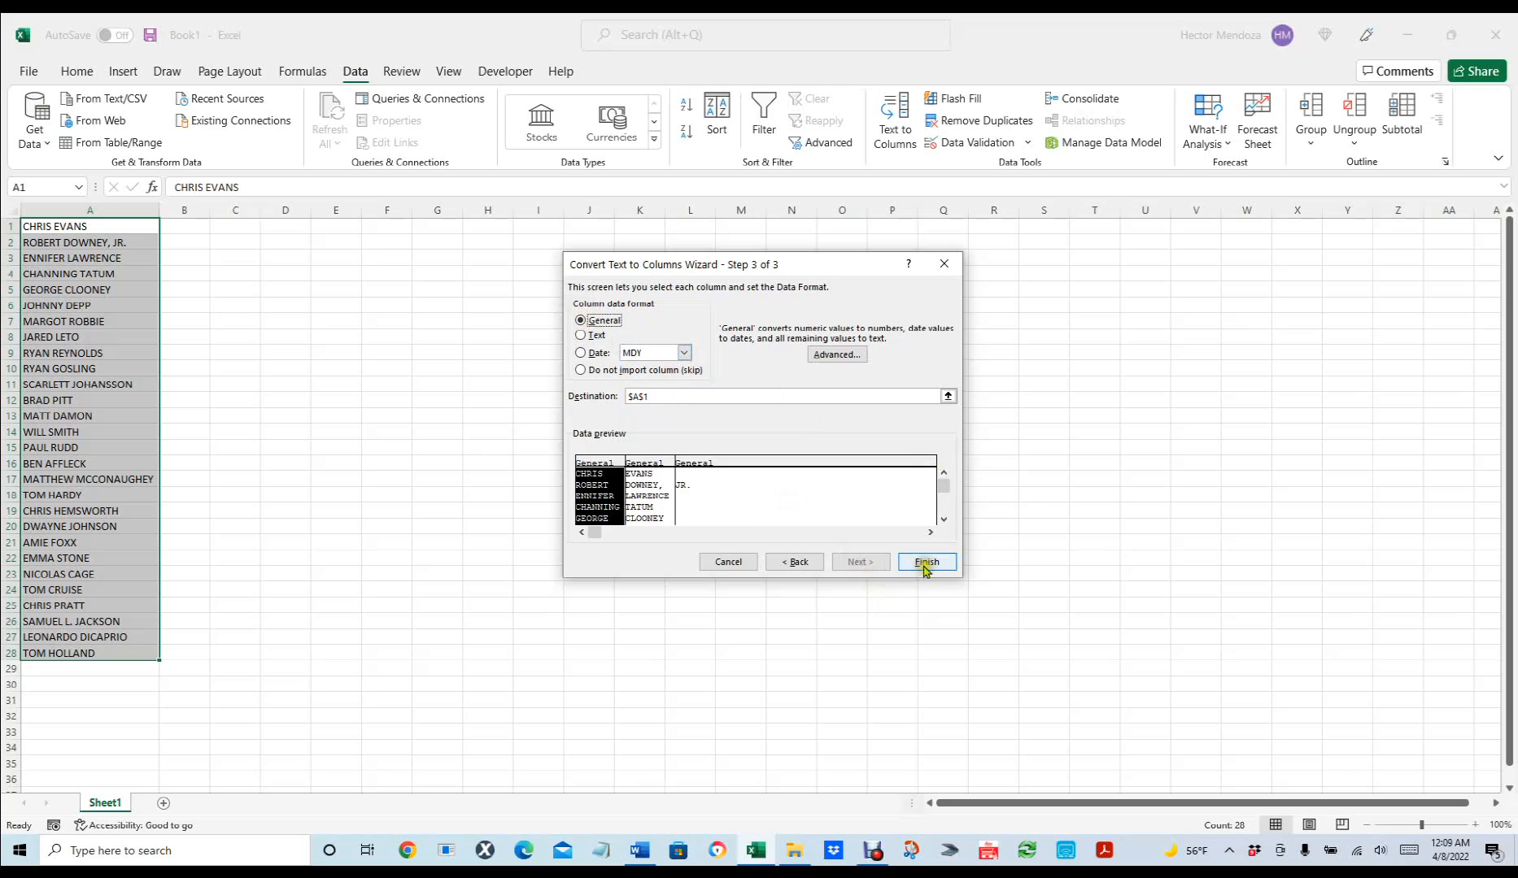
- Finish the split in General format at destination A1, and fit all columns to their contents
{"action": "left_click", "coordinate": [930, 563]}
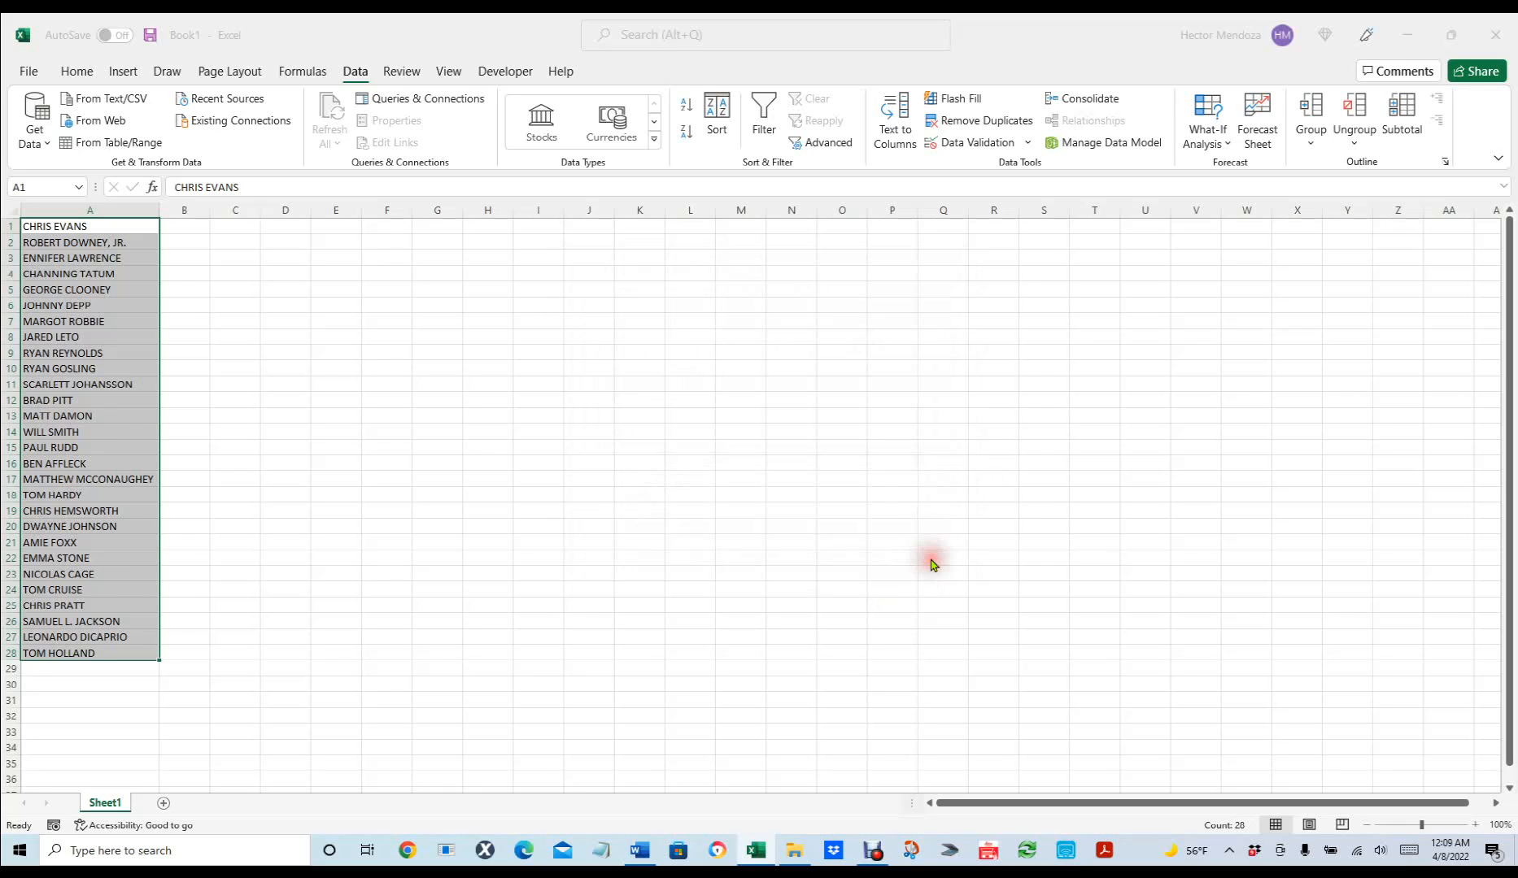
{"action": "left_click", "coordinate": [17, 209]}
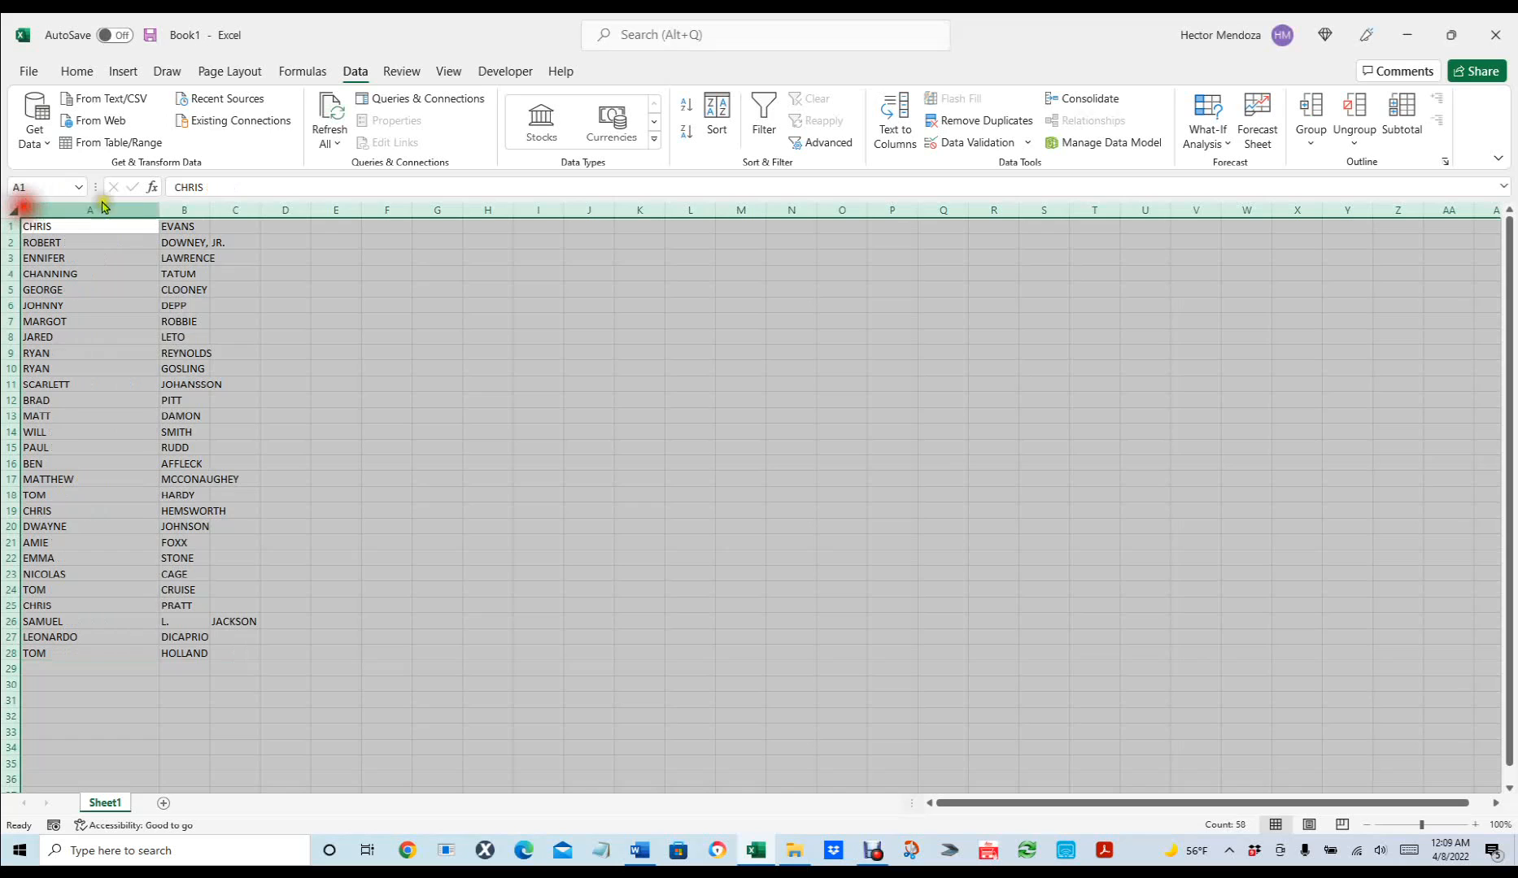
{"action": "double_click", "coordinate": [159, 210]}
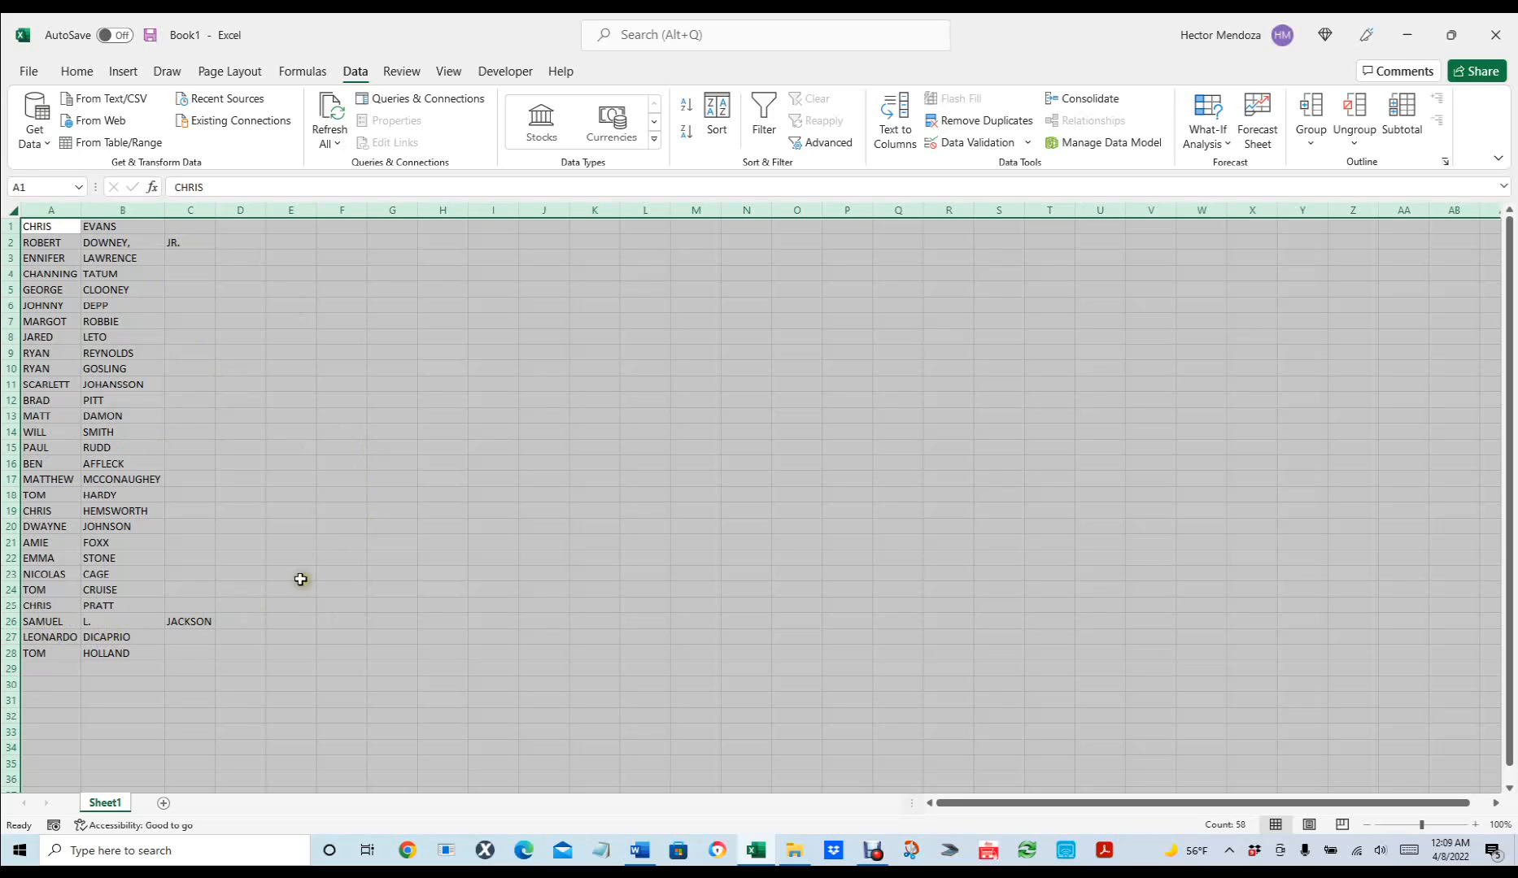
{"action": "left_click", "coordinate": [222, 715]}
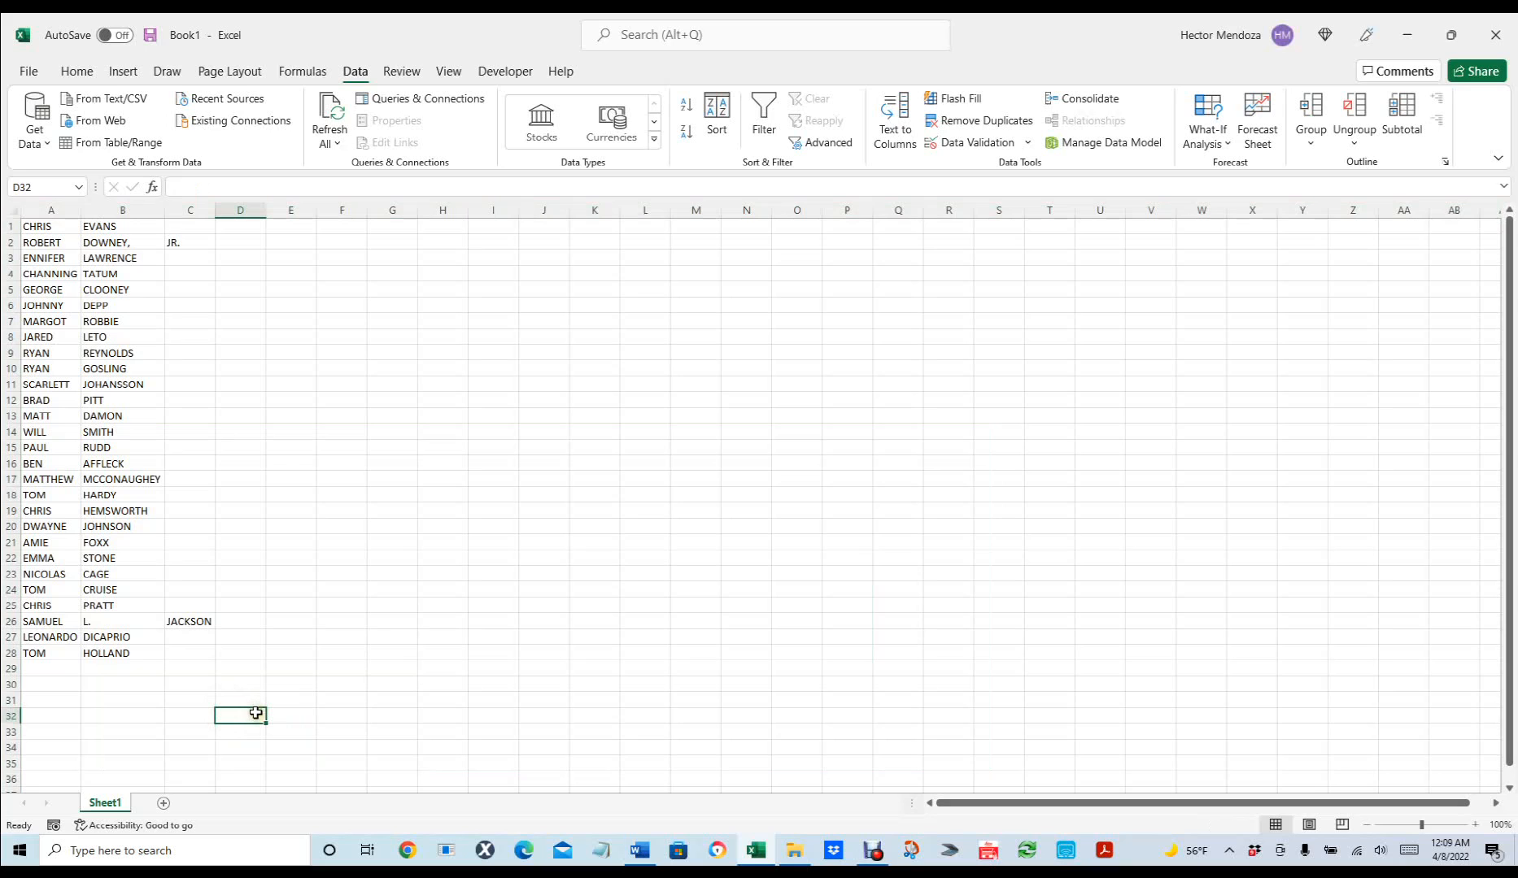
- Replace the split names with the comma-separated, last-name-first list pasted at A1, and fit column A to its contents
{"action": "left_click_drag", "start_coordinate": [289, 728], "coordinate": [26, 45]}
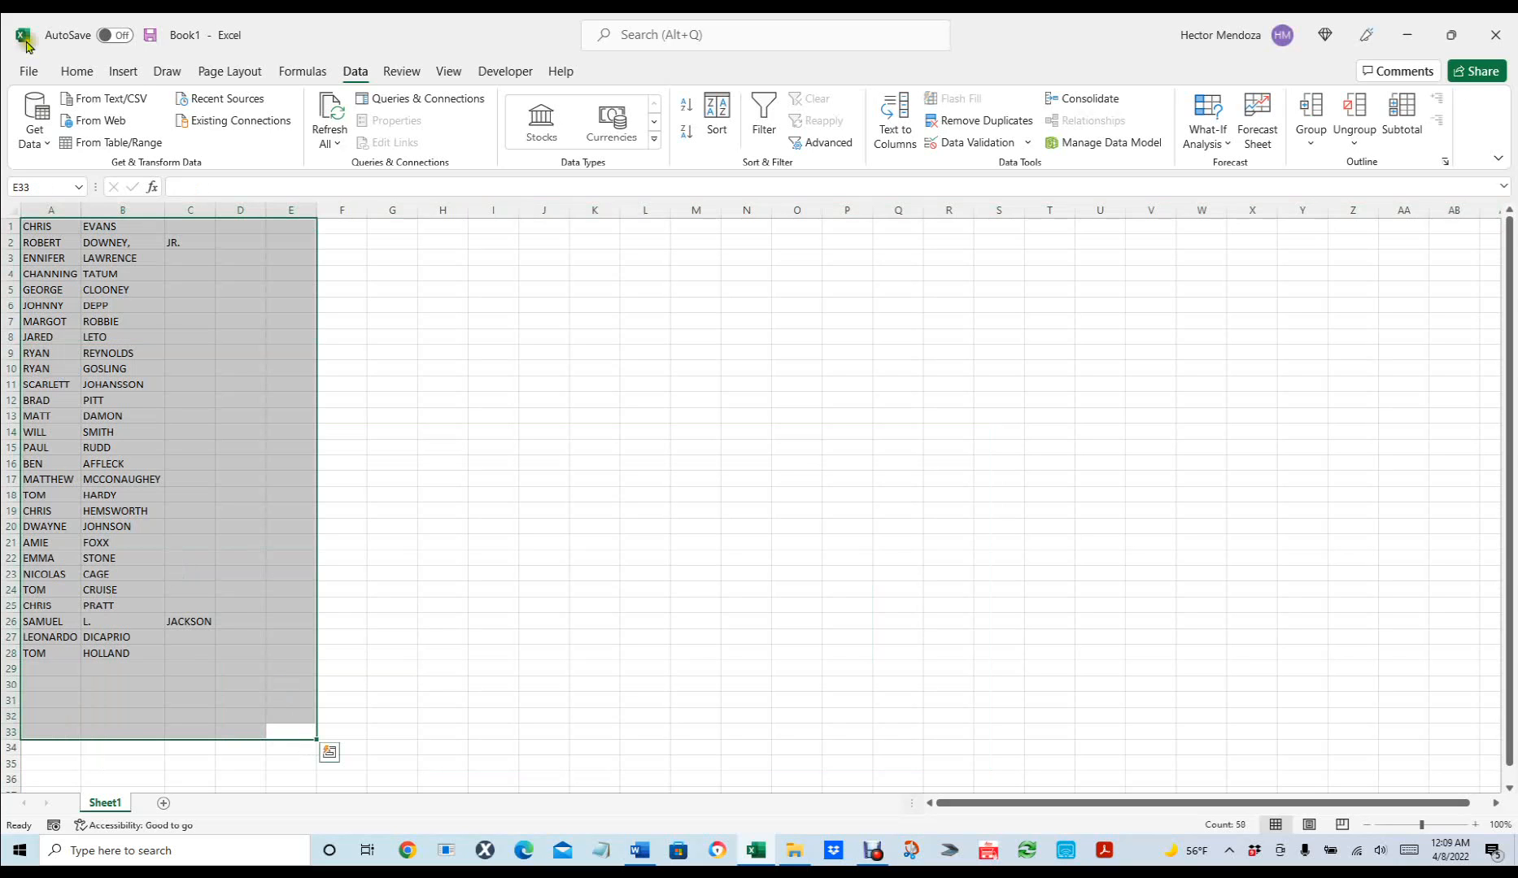
{"action": "key", "text": "Delete"}
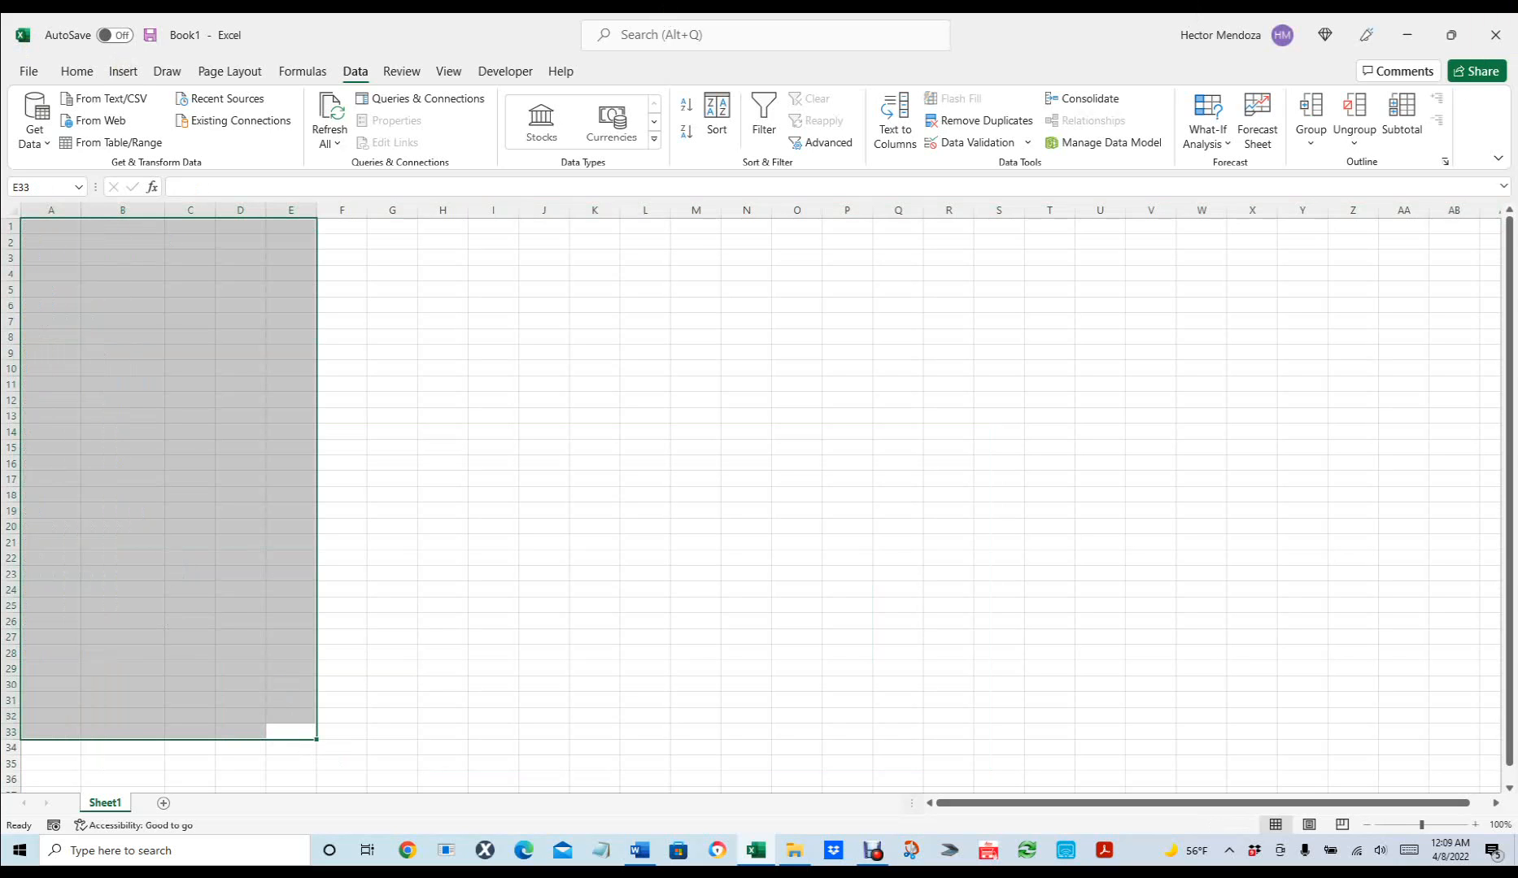
{"action": "key", "text": "alt+Tab"}
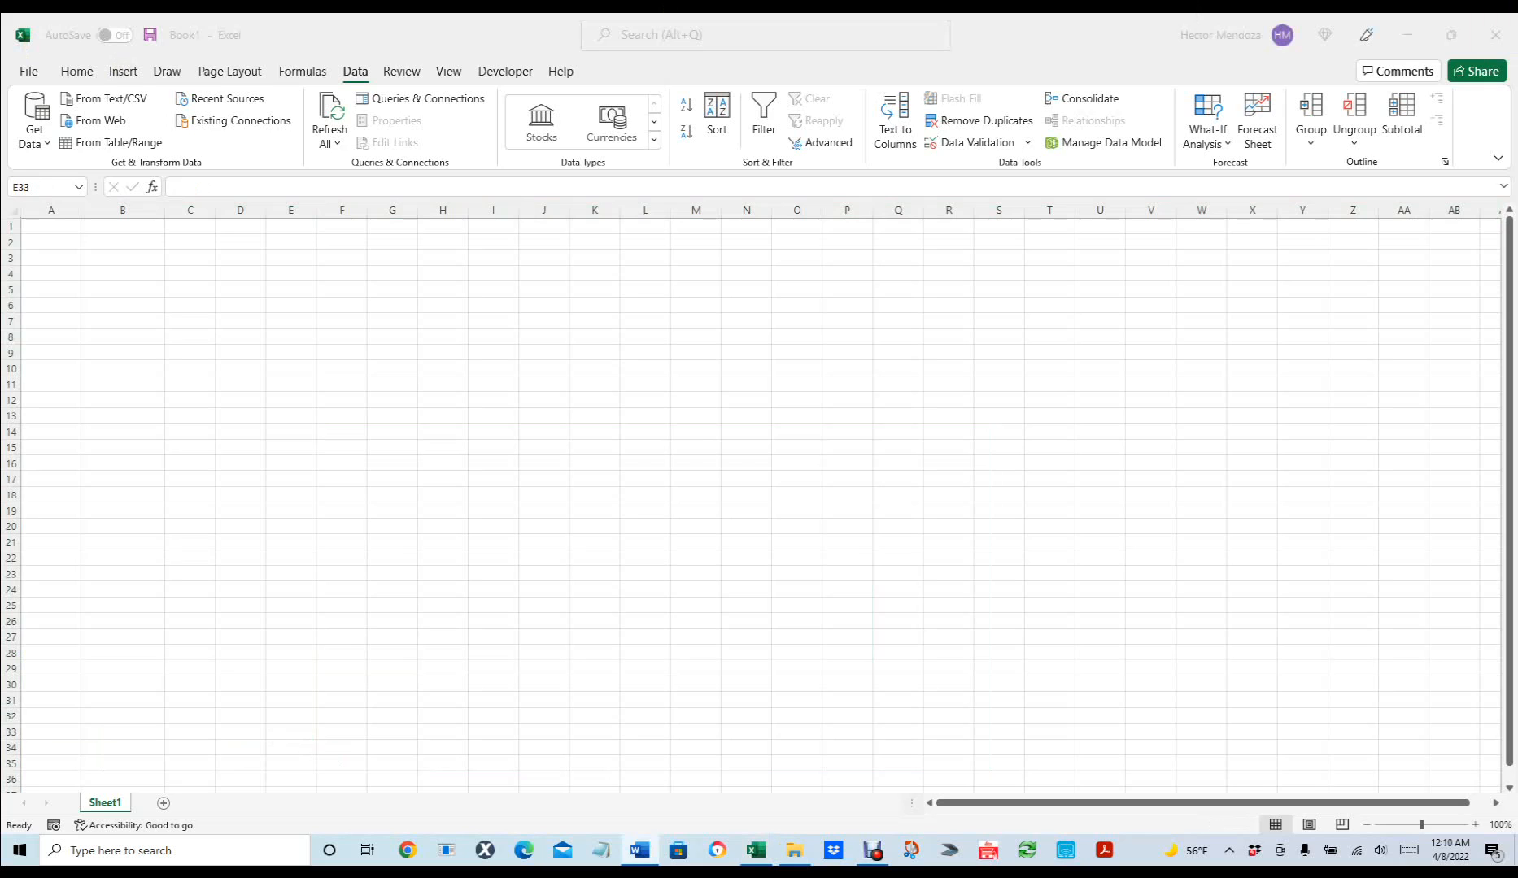
{"action": "left_click", "coordinate": [45, 231]}
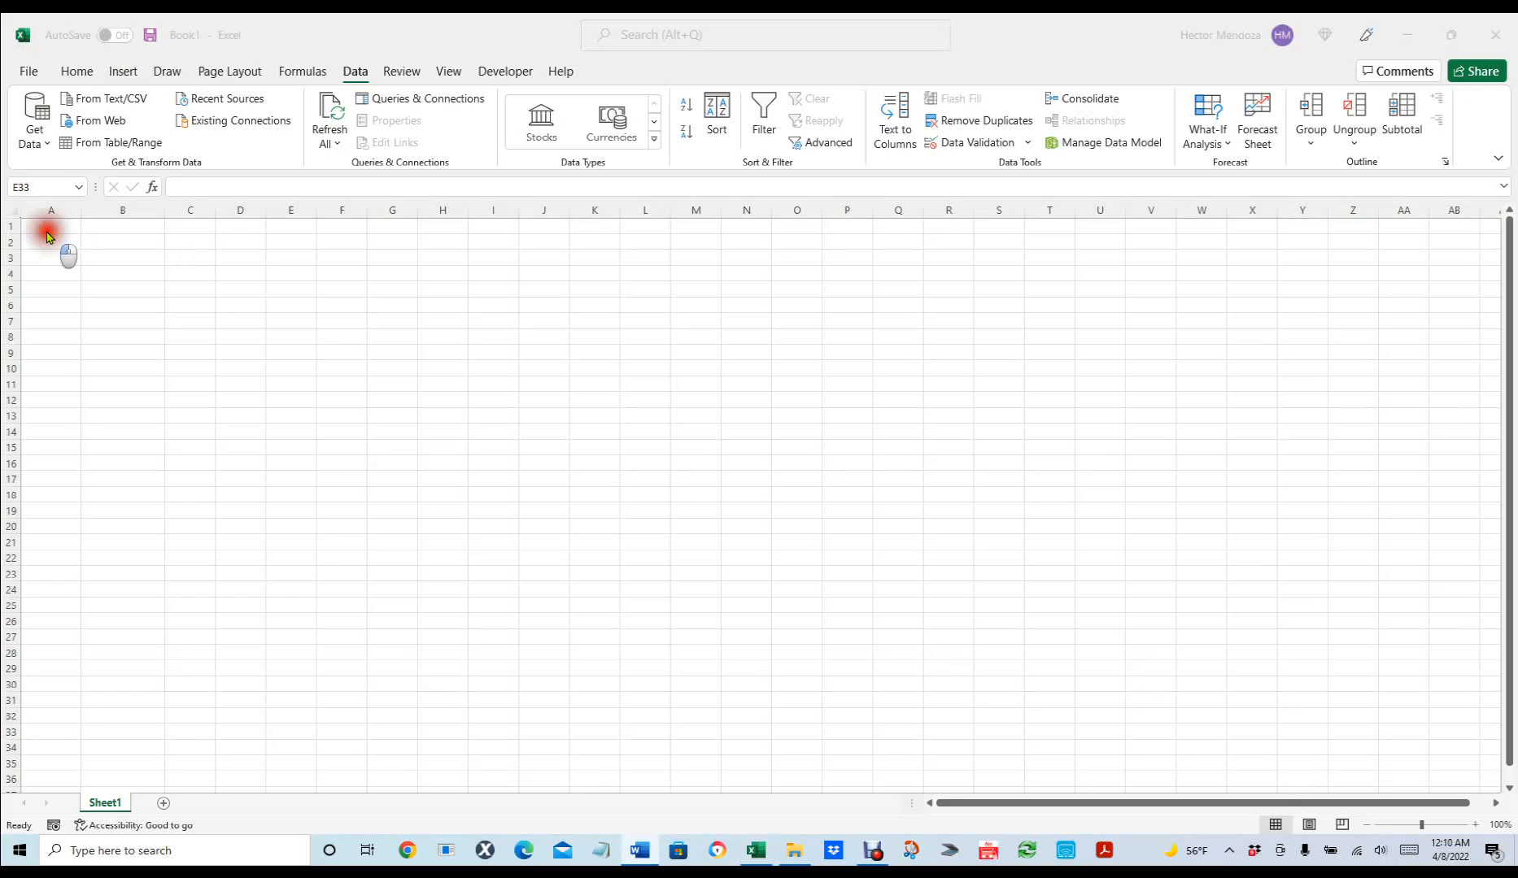
{"action": "left_click", "coordinate": [44, 231]}
{"action": "type", "text": "Evans, Chris Downey, Robert, Jr. Lawrence, Jennifer Tatum, Channing Clooney, George Depp, Johnny Robbie, Margot Leto, Jared Reynolds, Ryan Gosling, Ryan Johansson, Scarlett Pitt, Brad Damon, Matt Smith, Will Rudd, Paul Affleck, Ben Mcconaughey, Matthew Hardy, Tom Hemsworth, Chris Johnson, Dwayne Foxx, Jamie Stone, Emma Cage, Nicolas Cruise, Tom Pratt, Chris Jackson, Samuel Dicaprio, Leonardo Holland, Tom"}
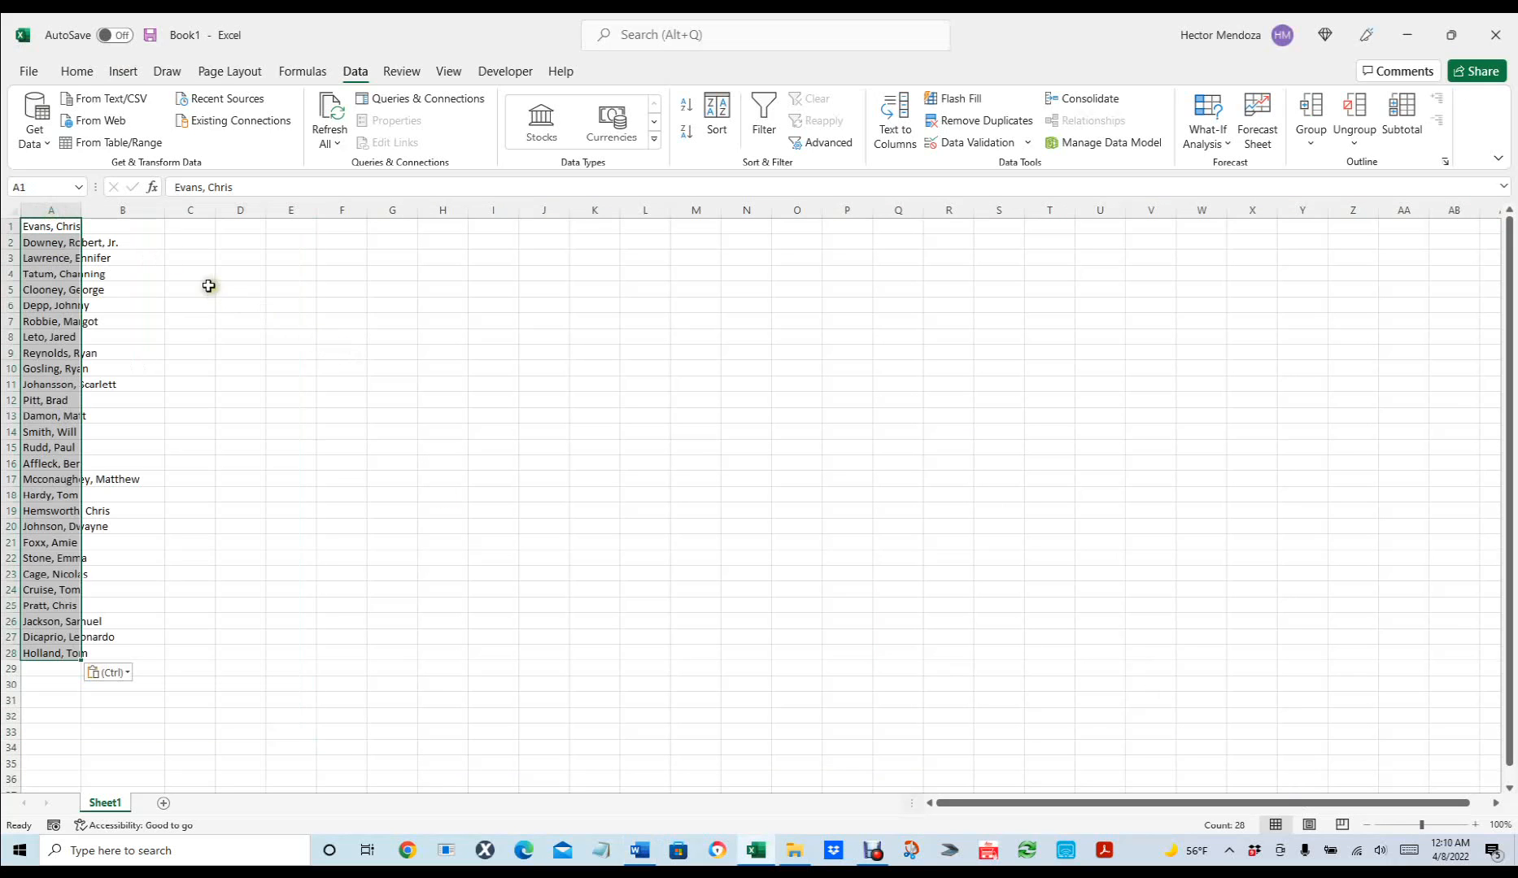
{"action": "double_click", "coordinate": [81, 210]}
- Split column A with Text to Columns as Delimited, using Comma instead of Space, consecutive delimiters treated as one, and General format
{"action": "left_click", "coordinate": [75, 209]}
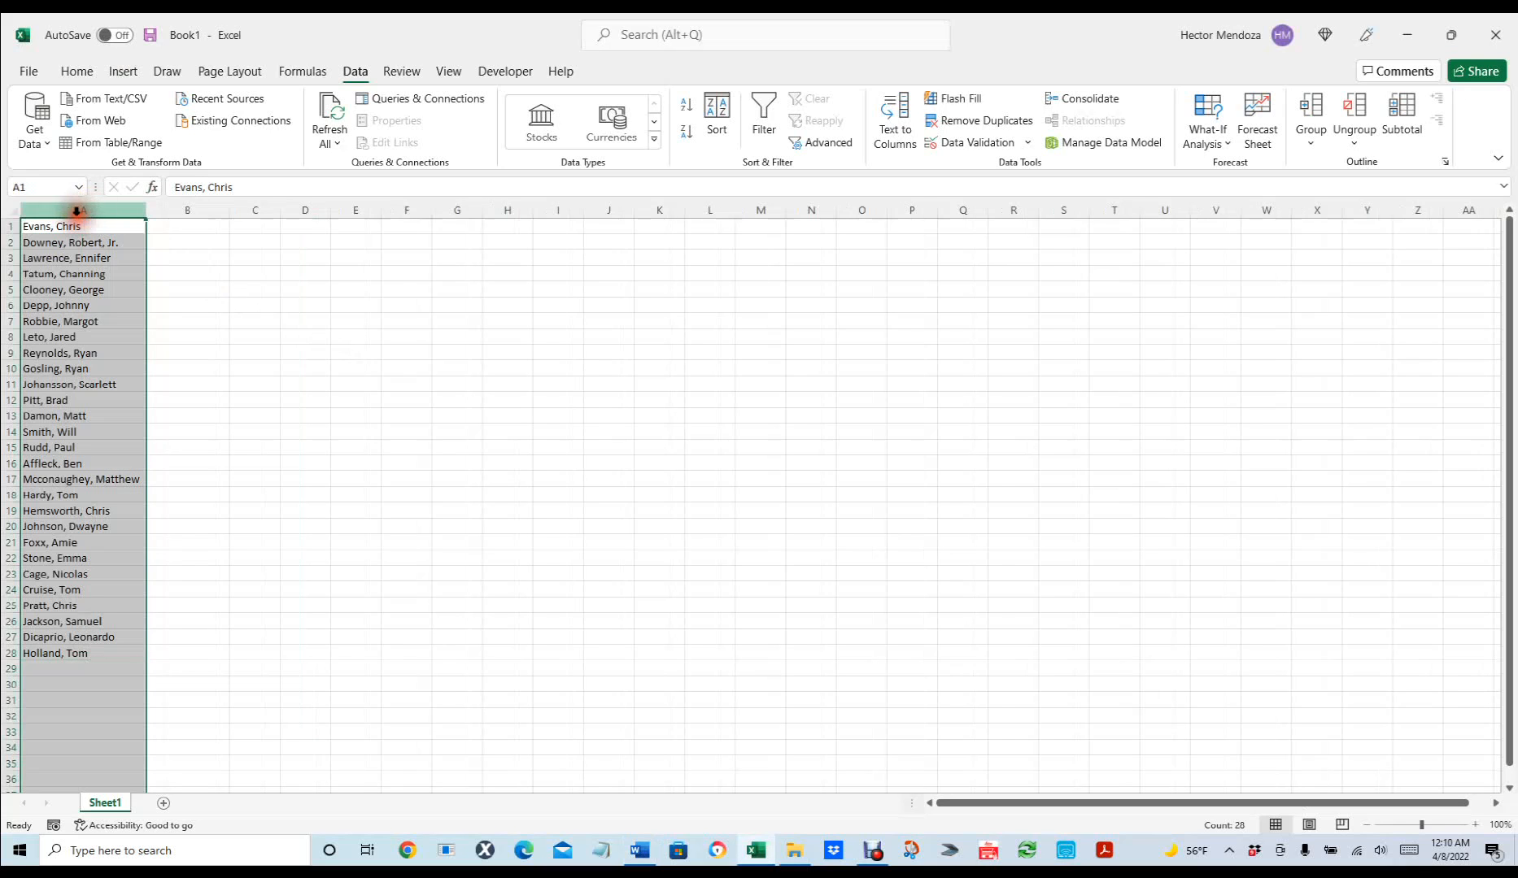
{"action": "left_click", "coordinate": [356, 71]}
{"action": "left_click", "coordinate": [907, 114]}
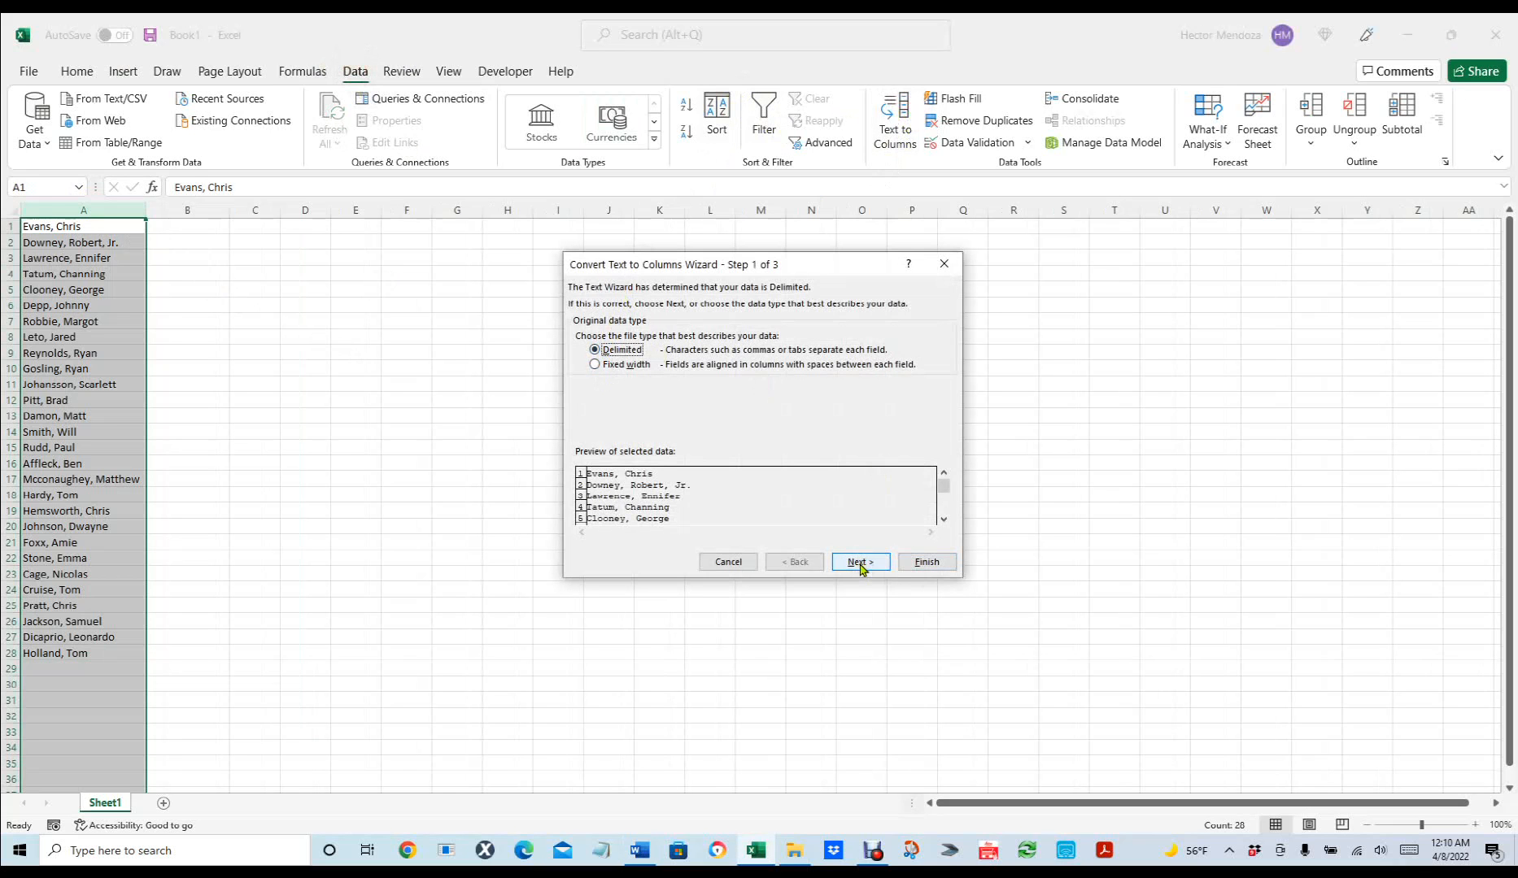
{"action": "left_click", "coordinate": [860, 562]}
{"action": "left_click", "coordinate": [580, 379]}
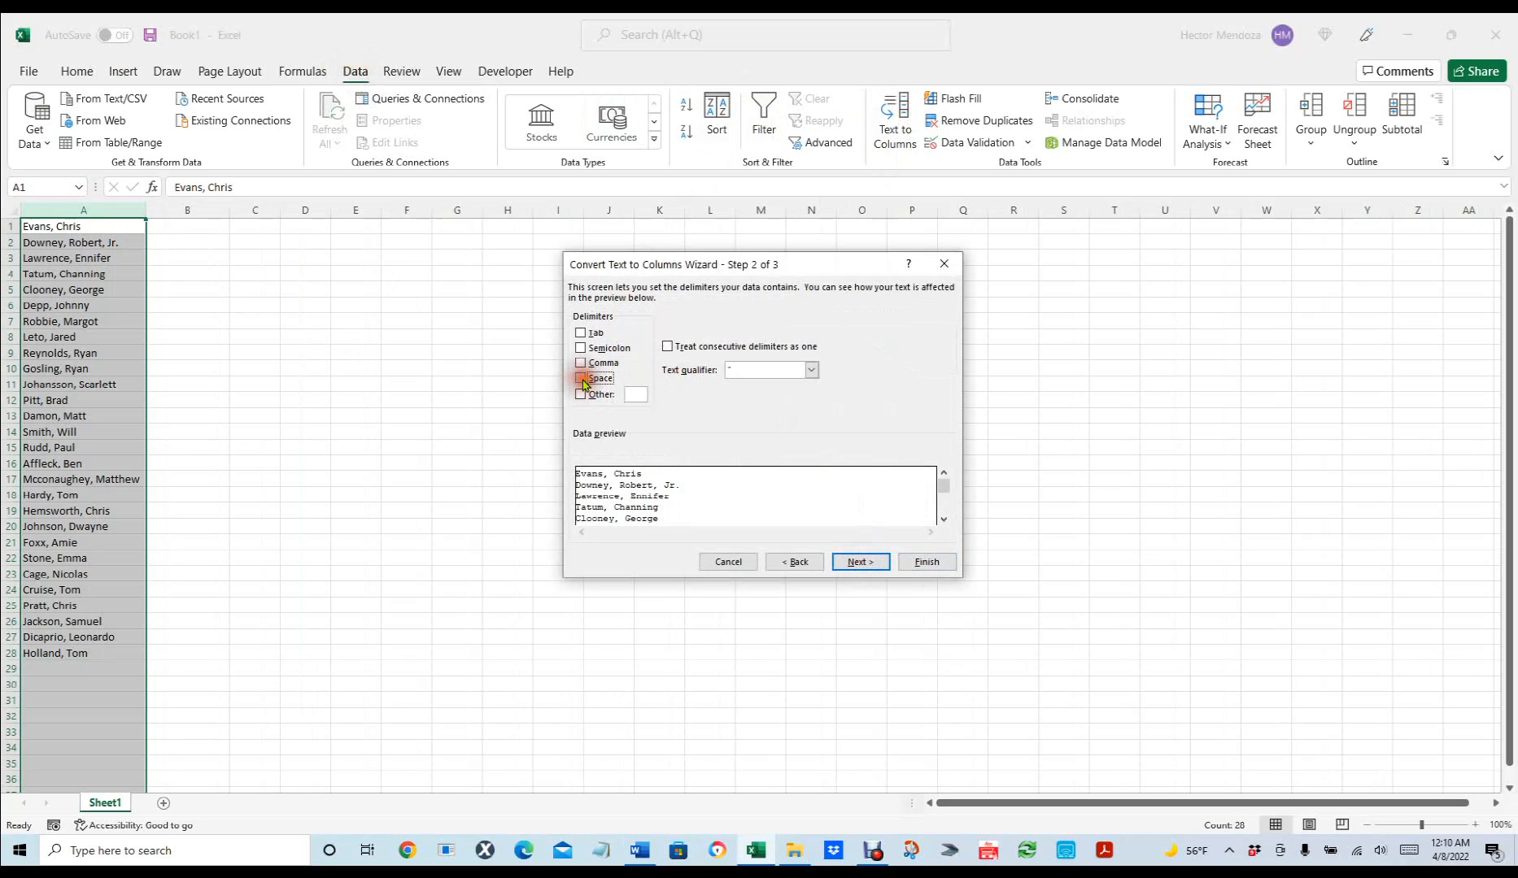
{"action": "left_click", "coordinate": [581, 364]}
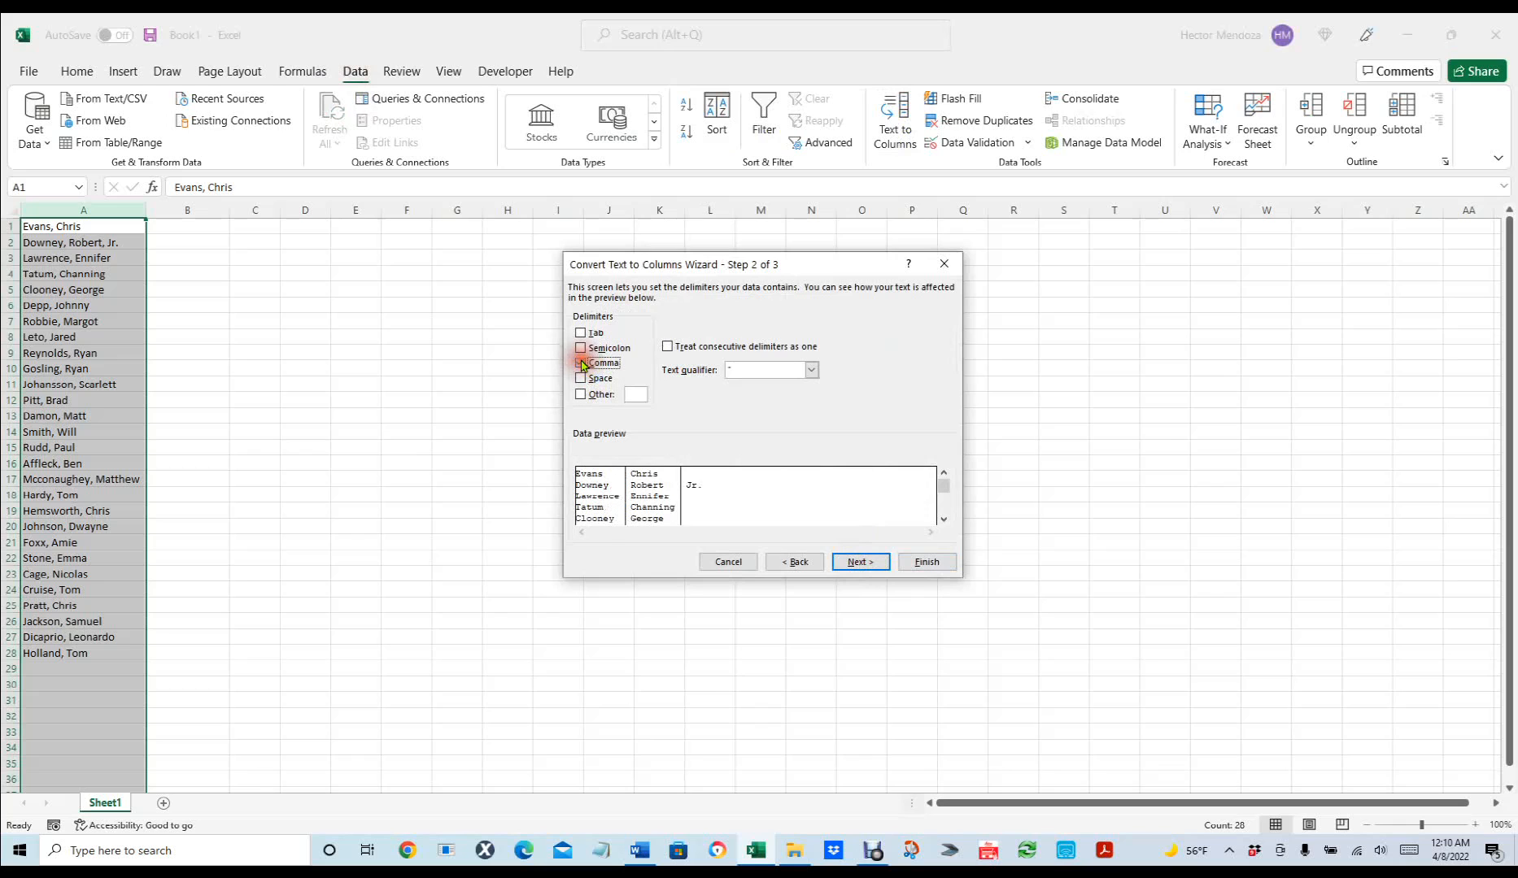
{"action": "left_click", "coordinate": [668, 349]}
{"action": "left_click", "coordinate": [860, 562]}
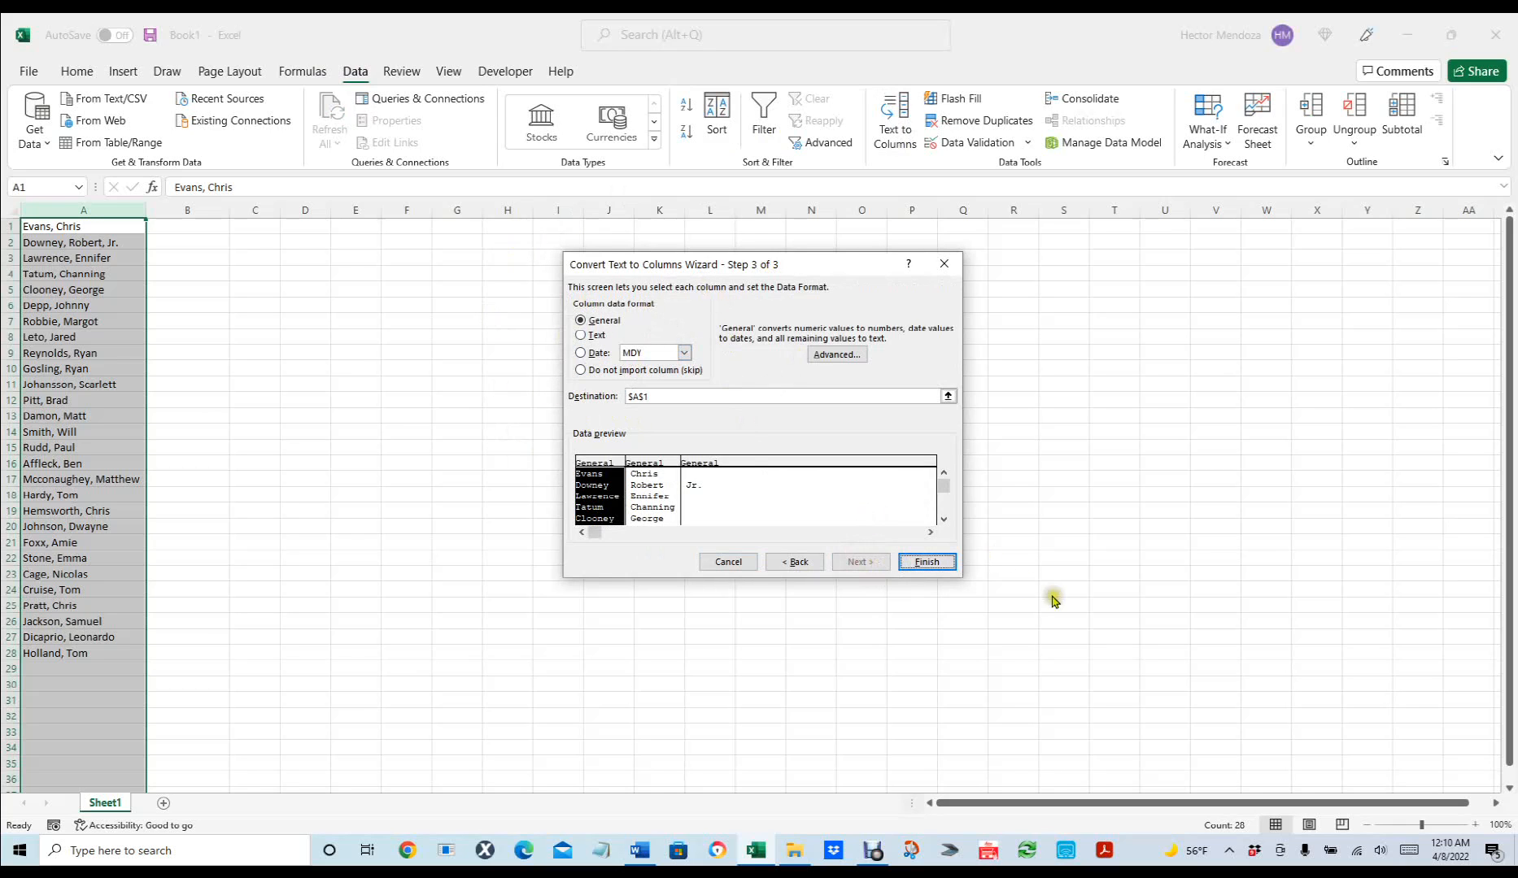
{"action": "left_click", "coordinate": [937, 563]}
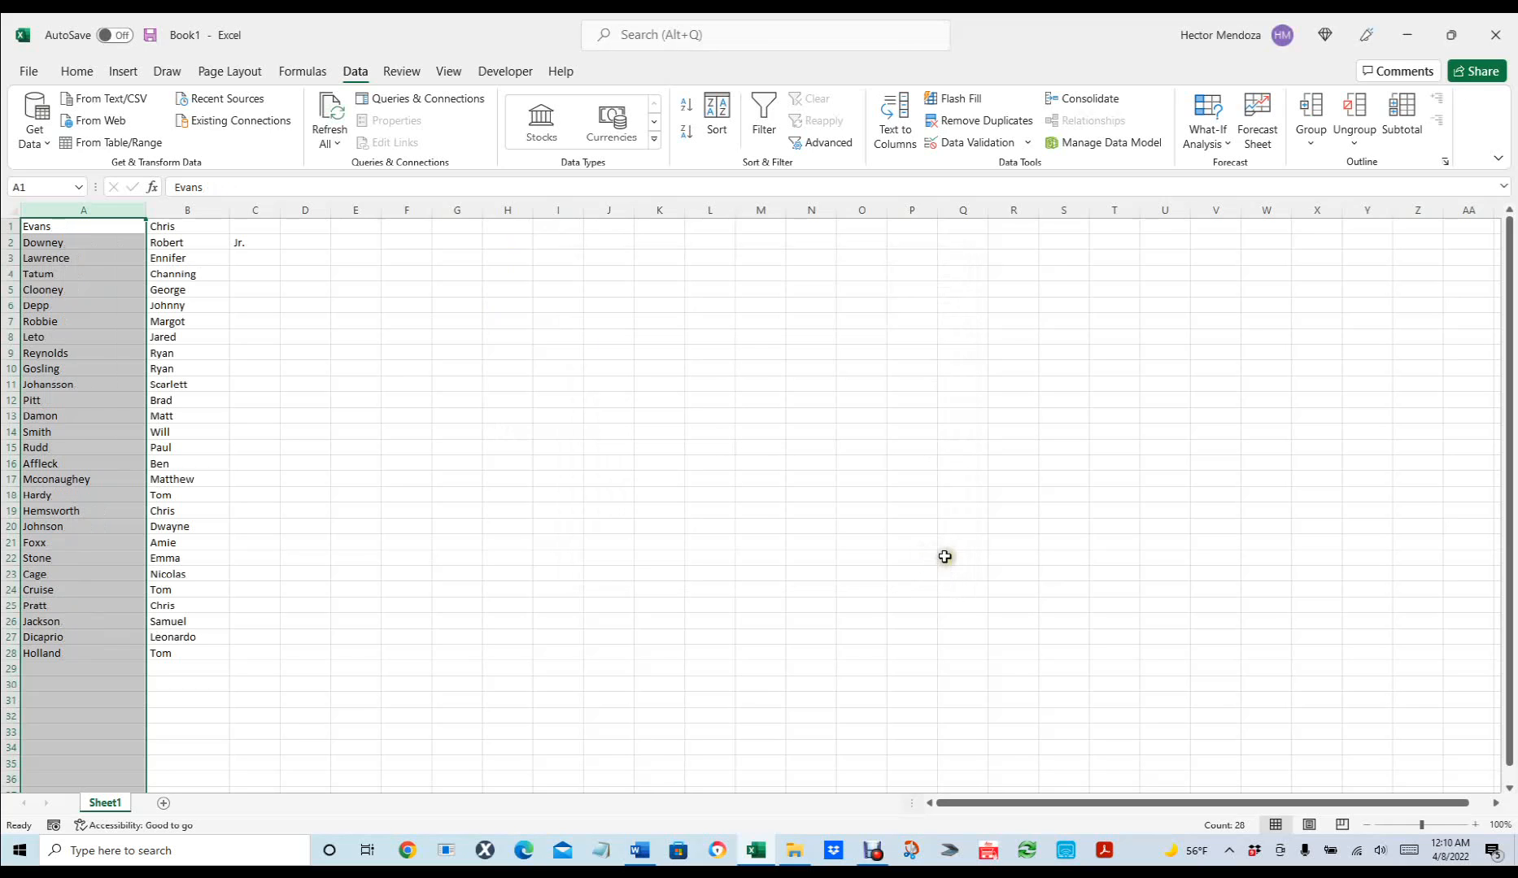
- Fit the widths of all columns in the sheet to the split last and first names
{"action": "left_click", "coordinate": [12, 211]}
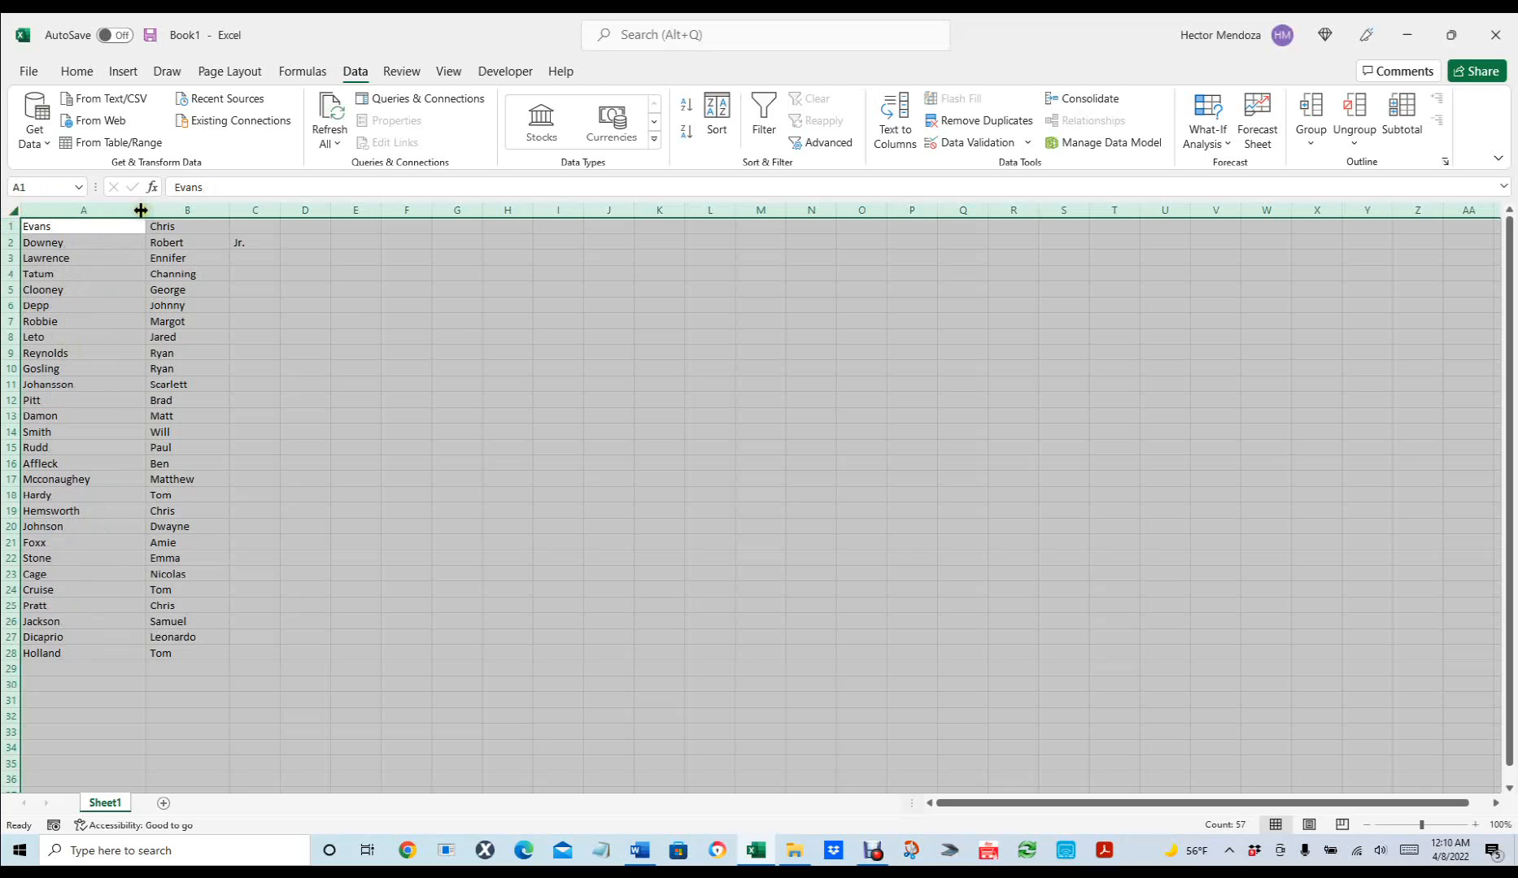
{"action": "double_click", "coordinate": [146, 210]}
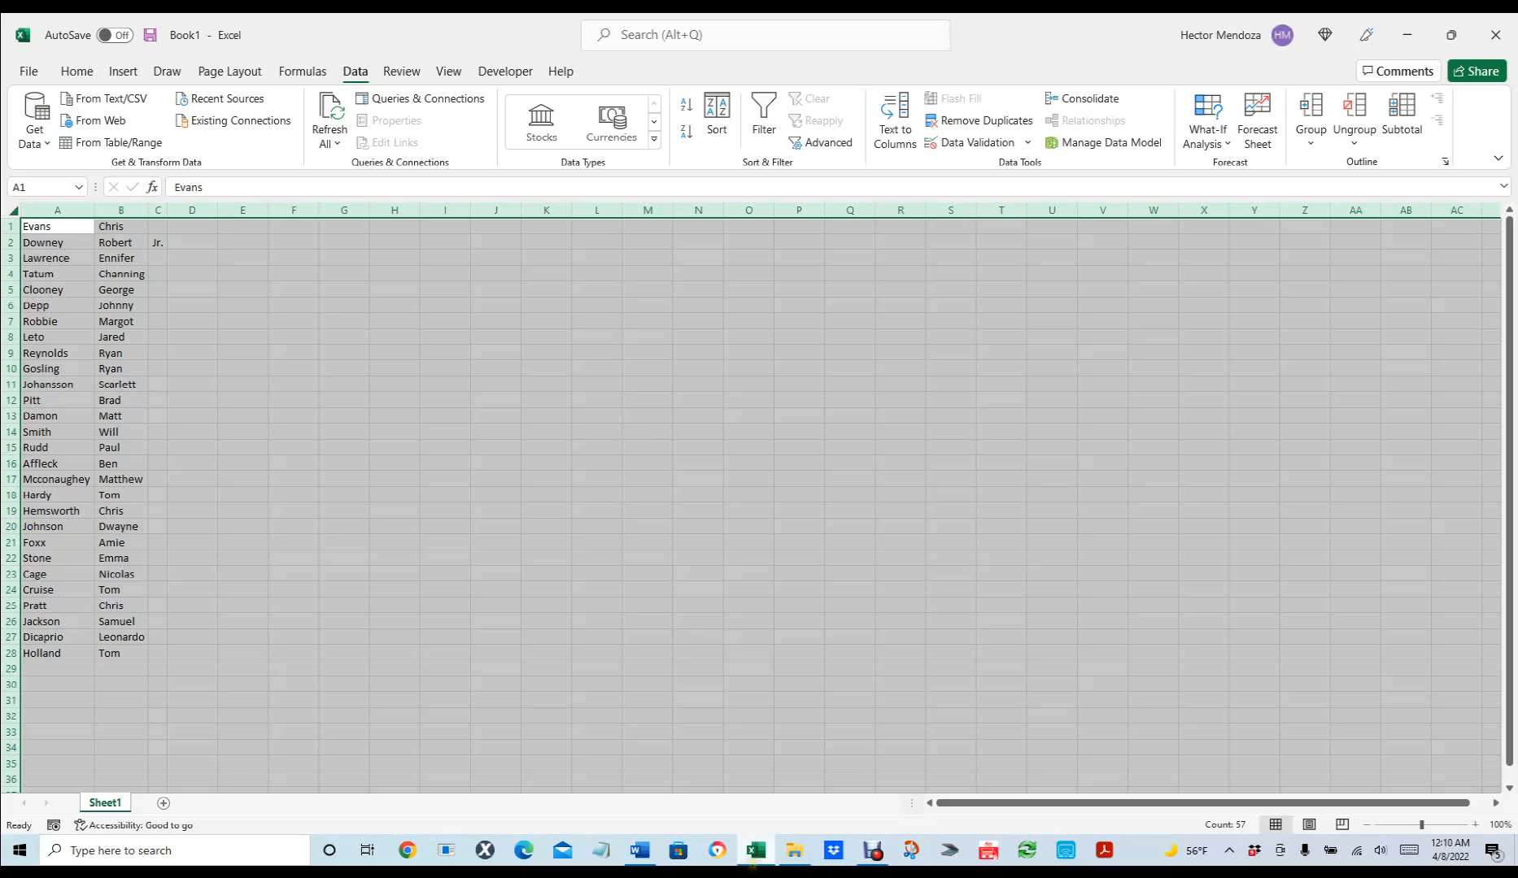
{"action": "mouse_move", "coordinate": [753, 860]}
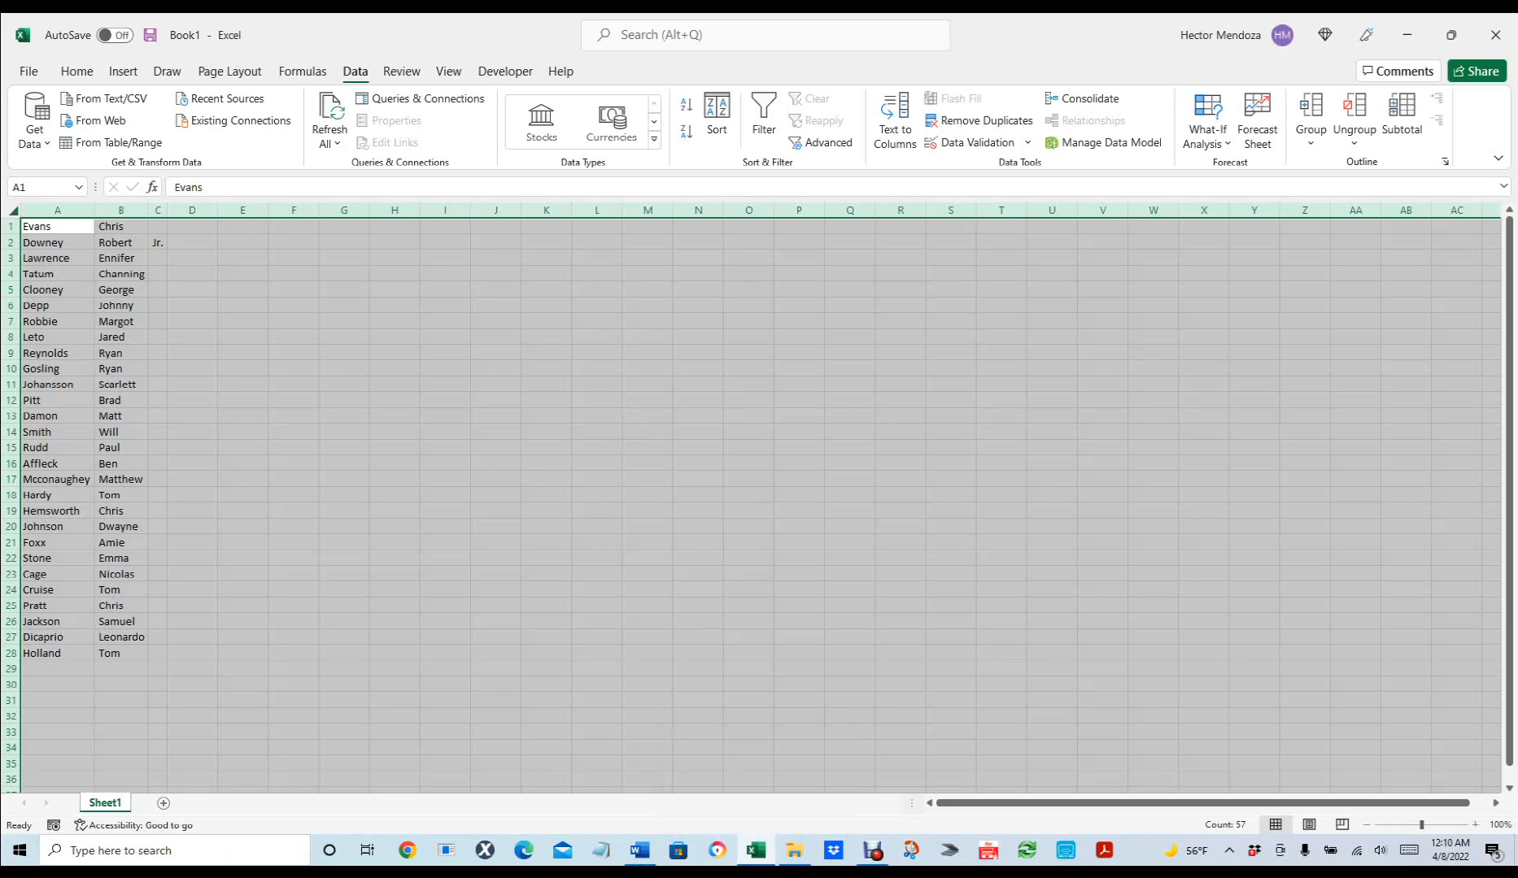